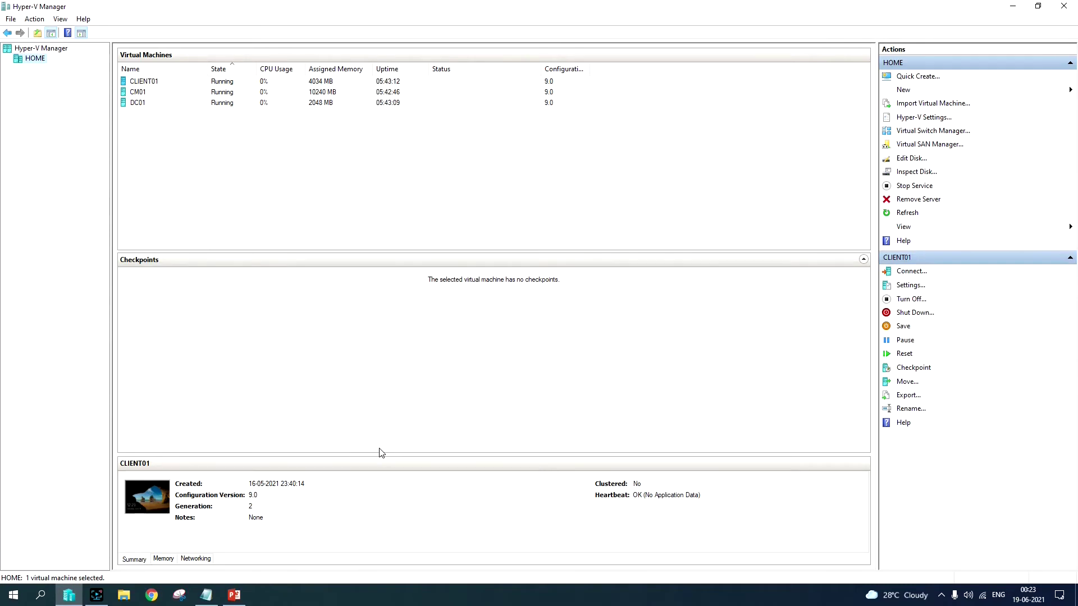
Step: Look through the existing DC01, CM01 and CLIENT01 virtual machines in the list
click(146, 94)
click(145, 104)
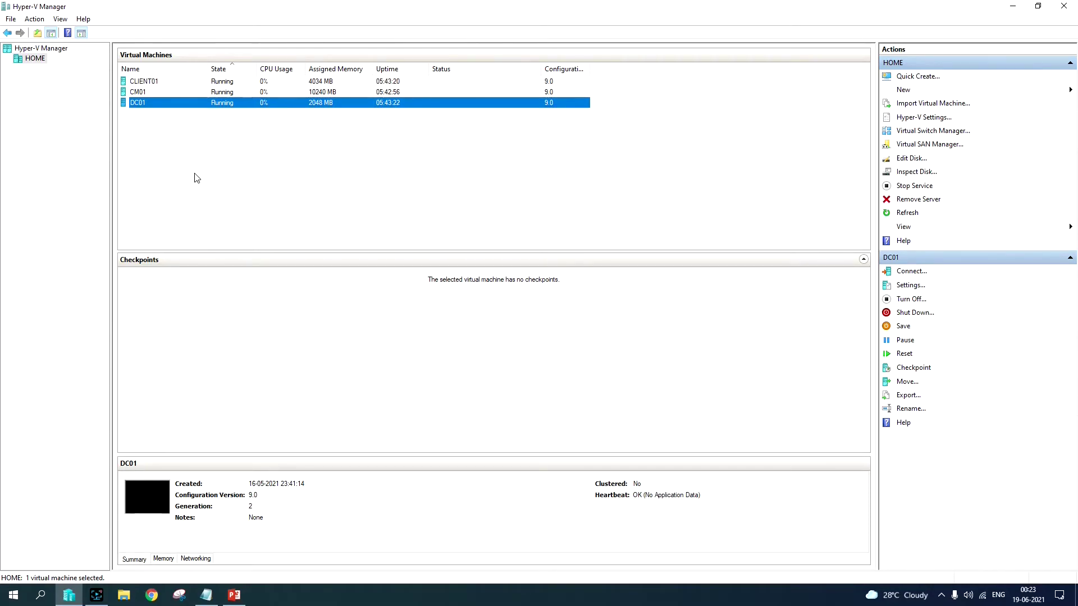
click(149, 104)
click(169, 93)
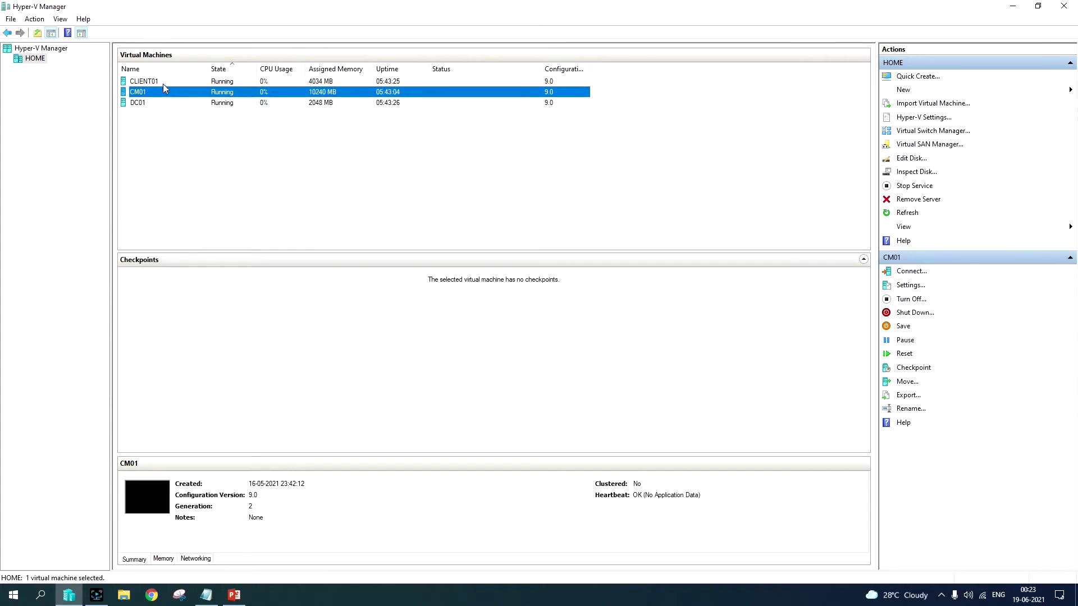
click(163, 82)
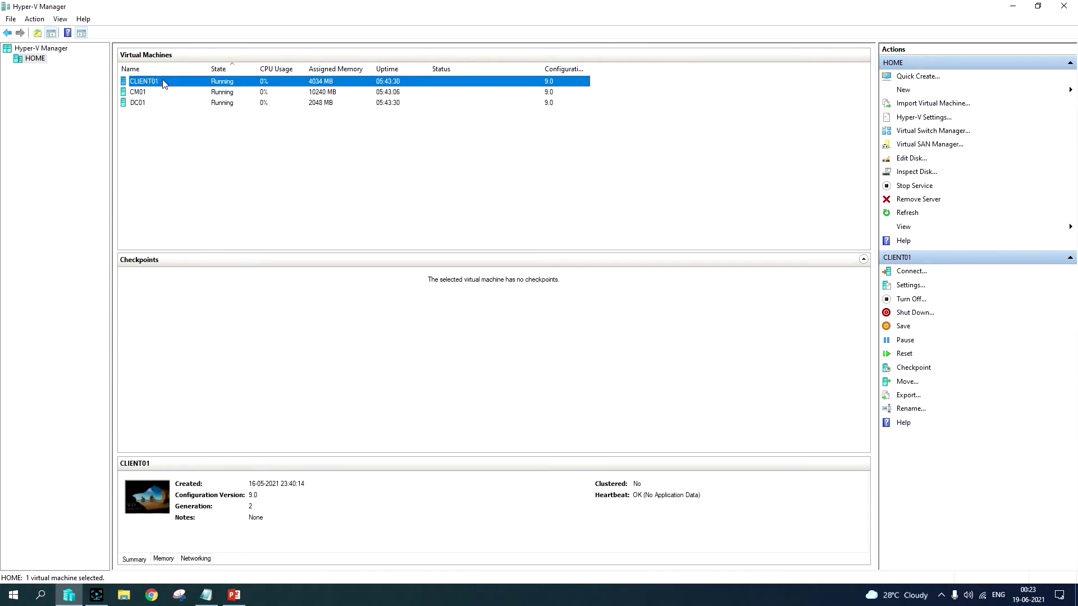
key(Down)
key(Down)
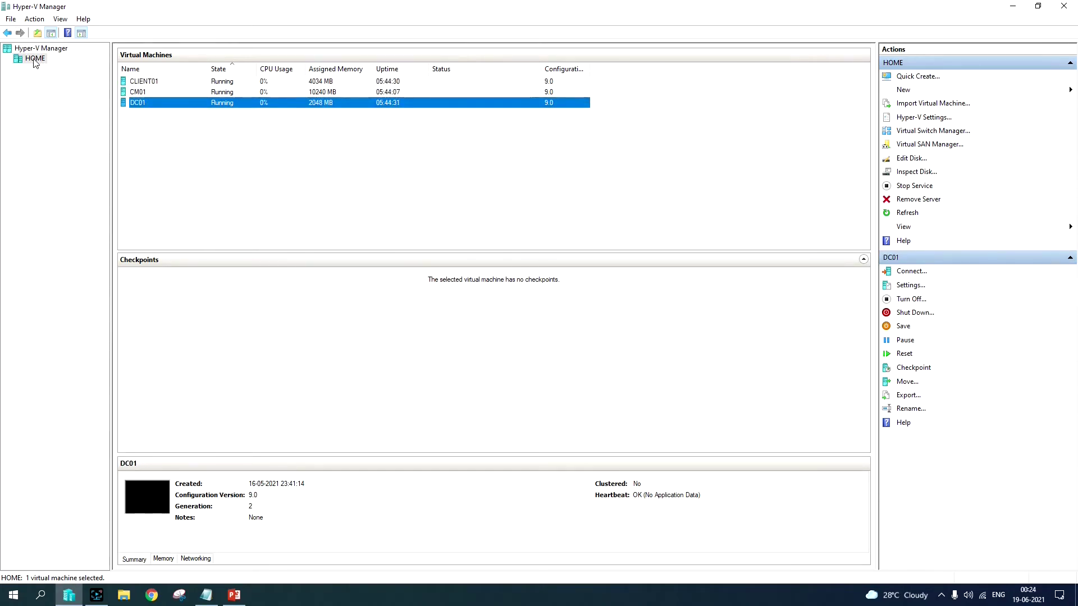
Step: Start a new virtual machine on HOME named CLOUDCLIENT01 as Generation 2
right_click(35, 59)
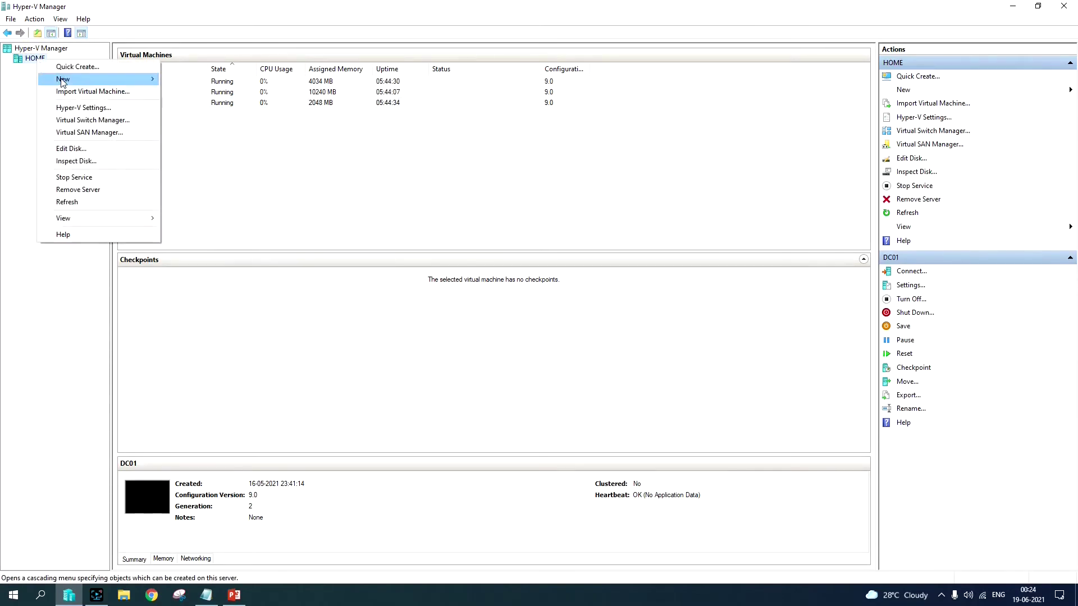
mouse_move(62, 80)
click(207, 79)
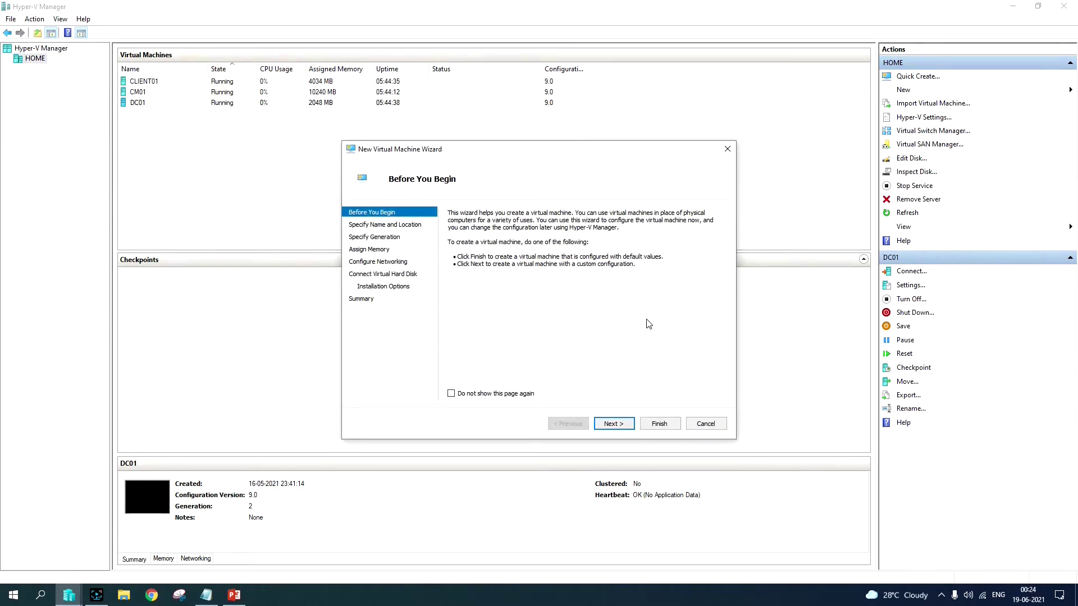
click(626, 424)
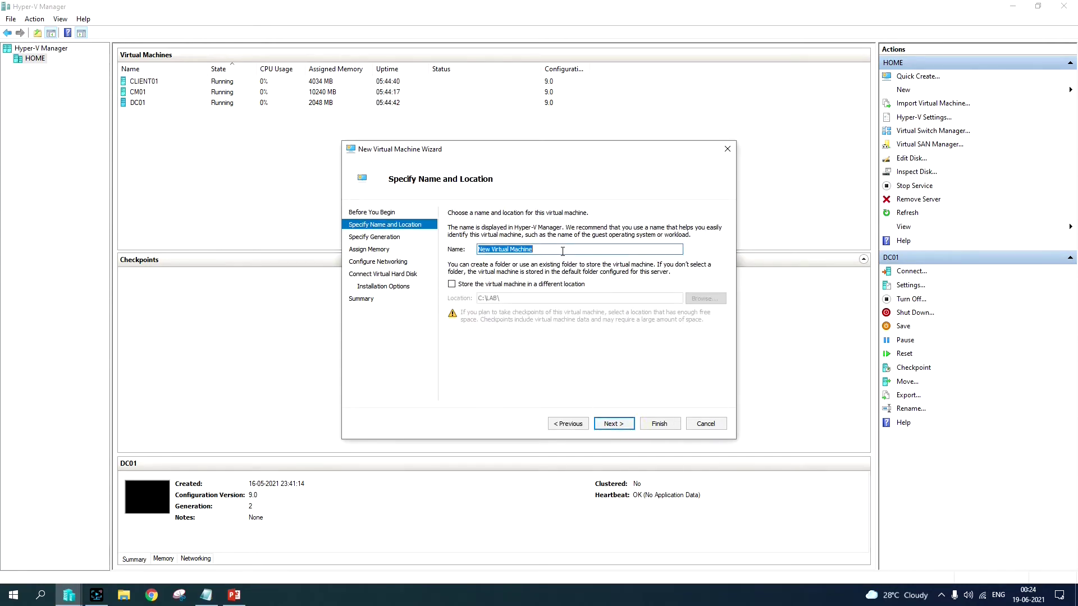
text(CLOUDCLIENT01)
click(617, 424)
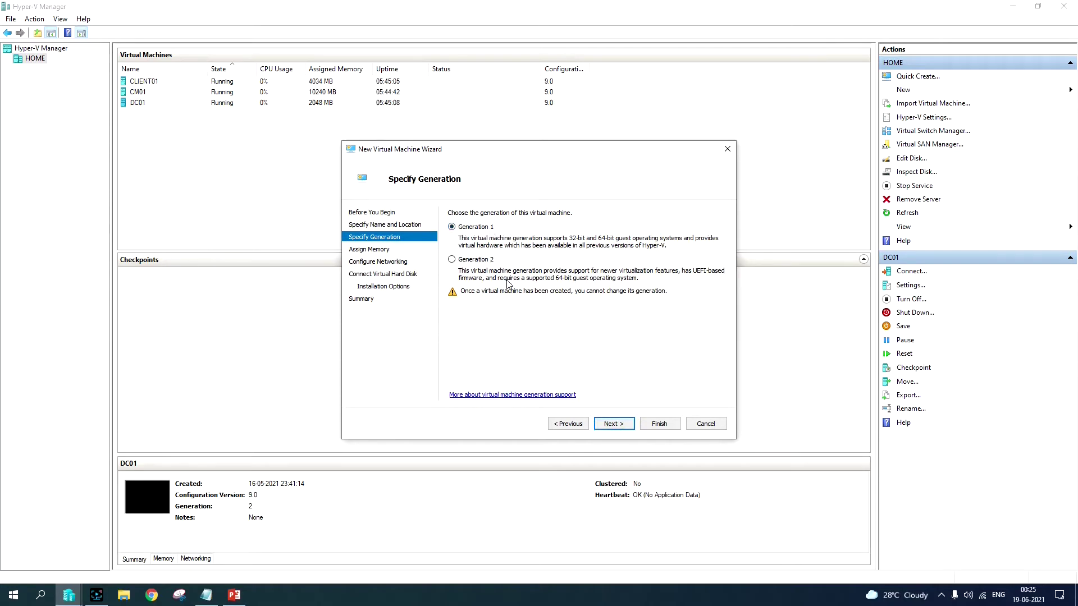
click(466, 265)
click(614, 423)
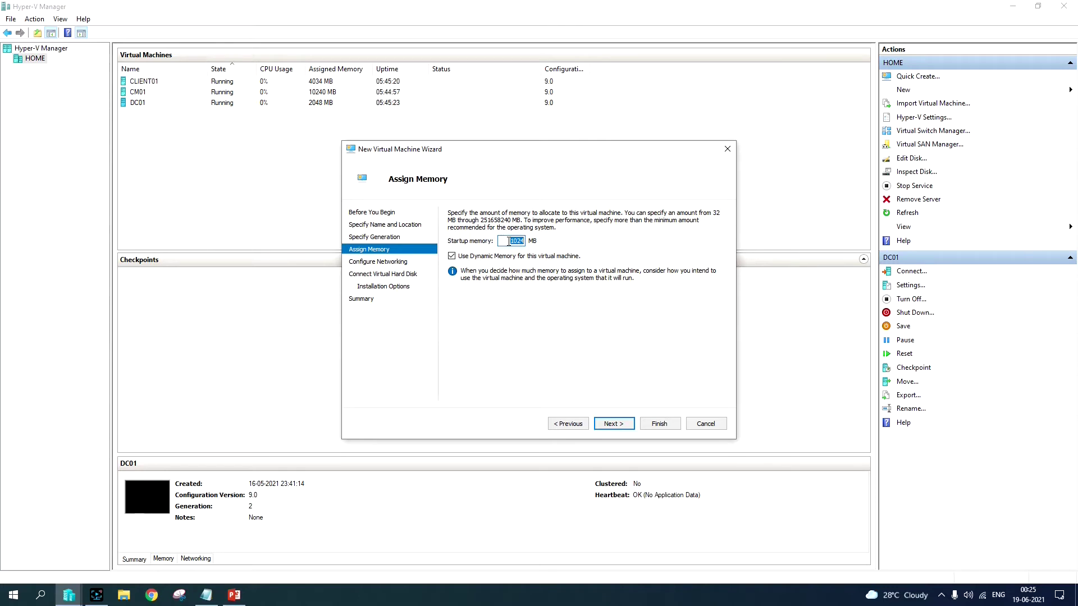
Step: Set startup memory to 8000 MB and leave networking Not Connected
text(8000)
key(Return)
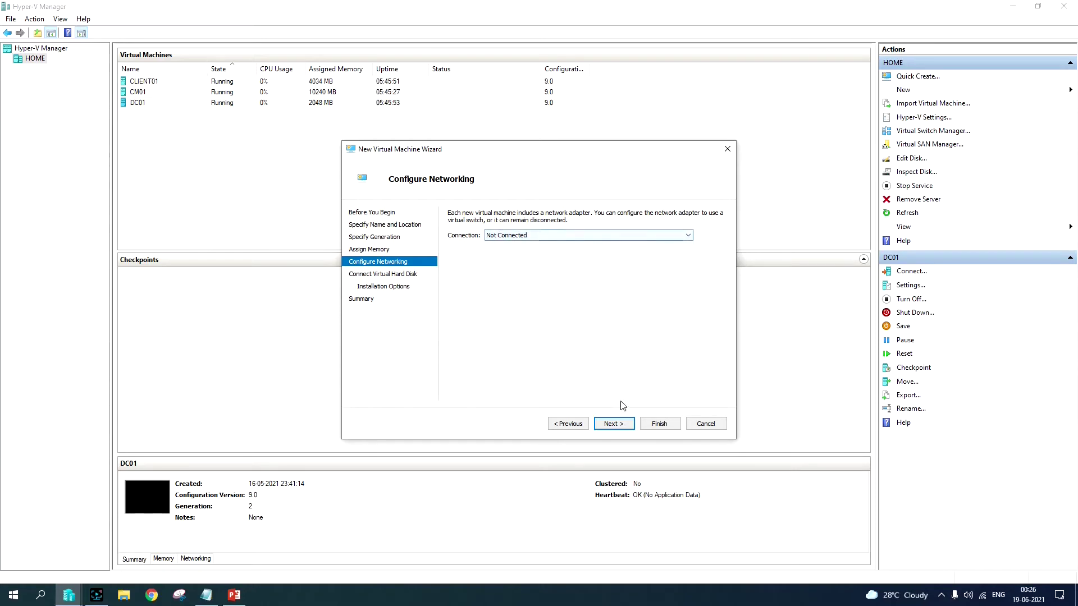
click(616, 424)
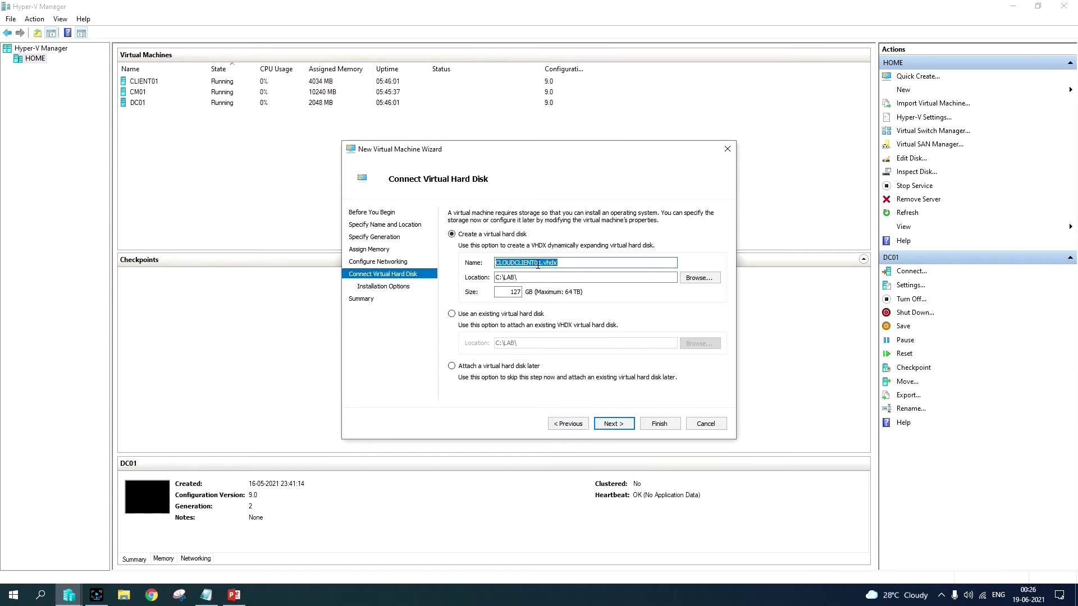
Step: Size the new CLOUDCLIENT01.vhdx virtual hard disk at 50 GB
double_click(514, 292)
text(50)
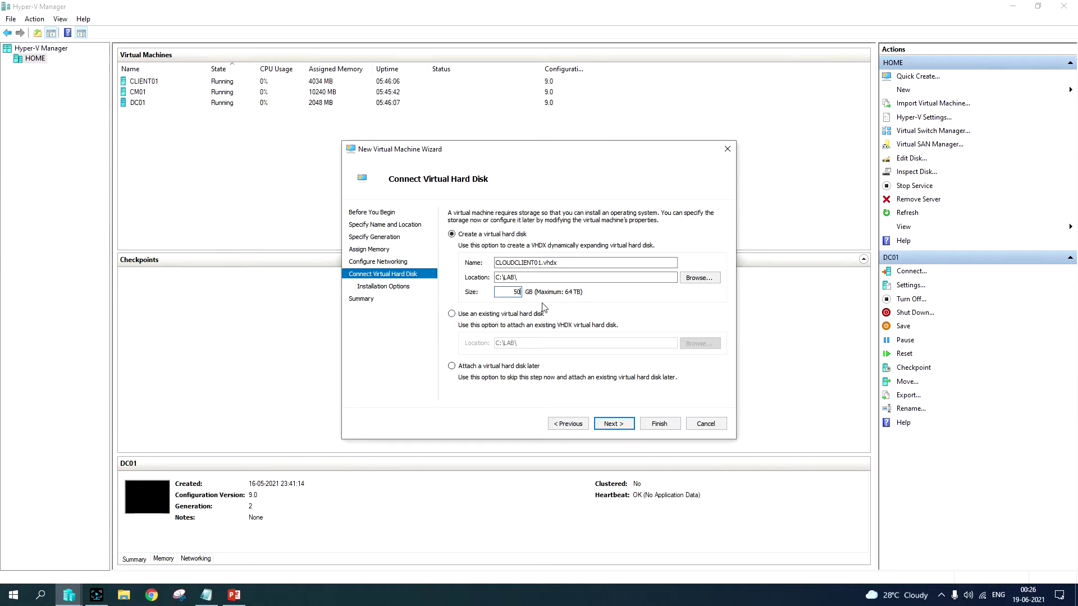
click(608, 425)
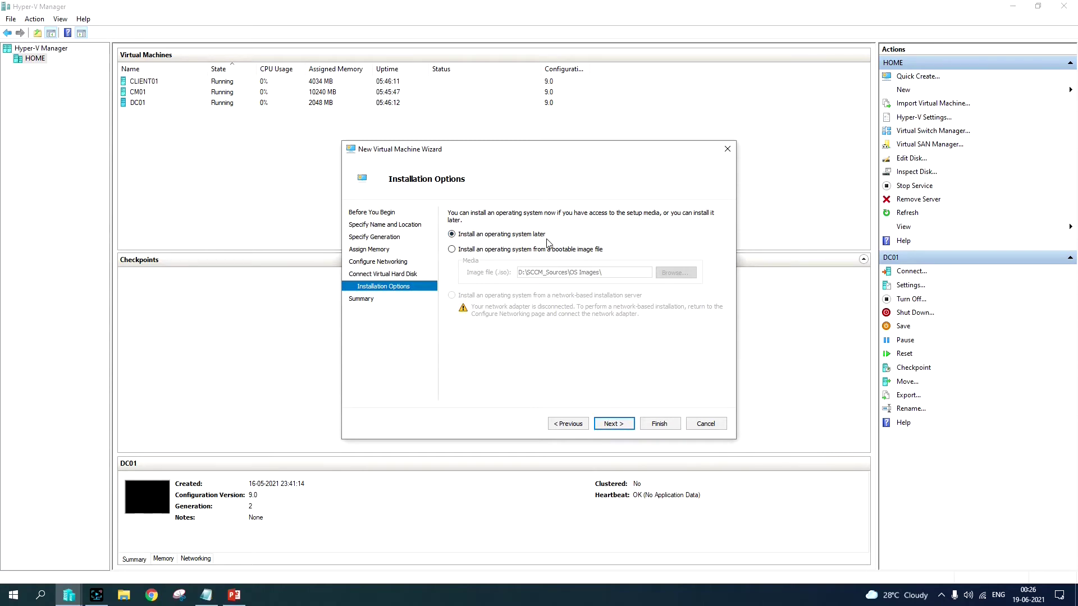
Step: Install the OS from the WINDOWS_11_X64_EN_ENT image and finish creating CLOUDCLIENT01
click(455, 250)
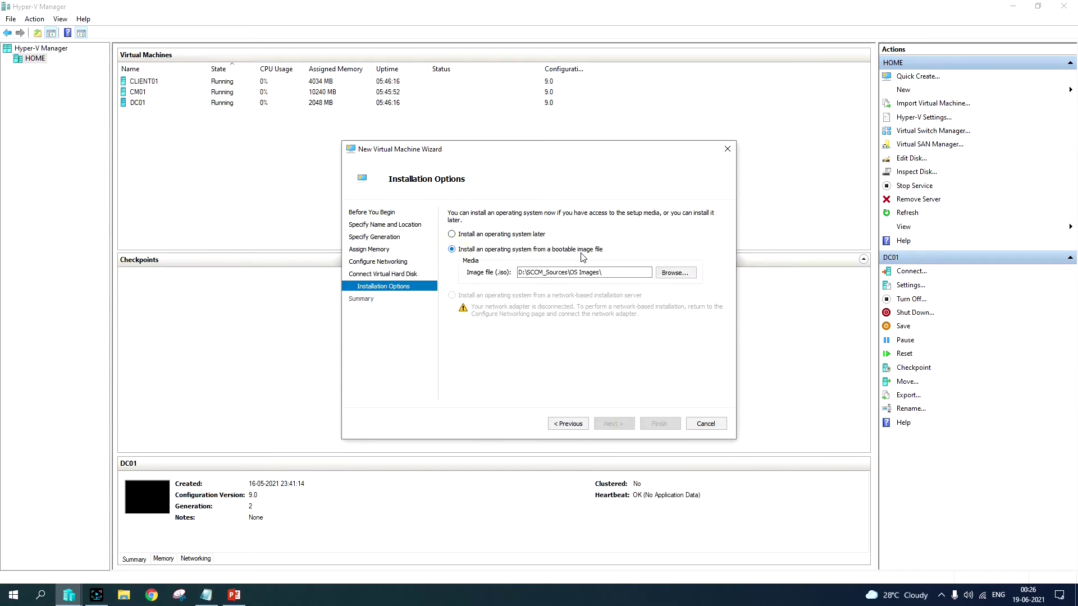
click(689, 274)
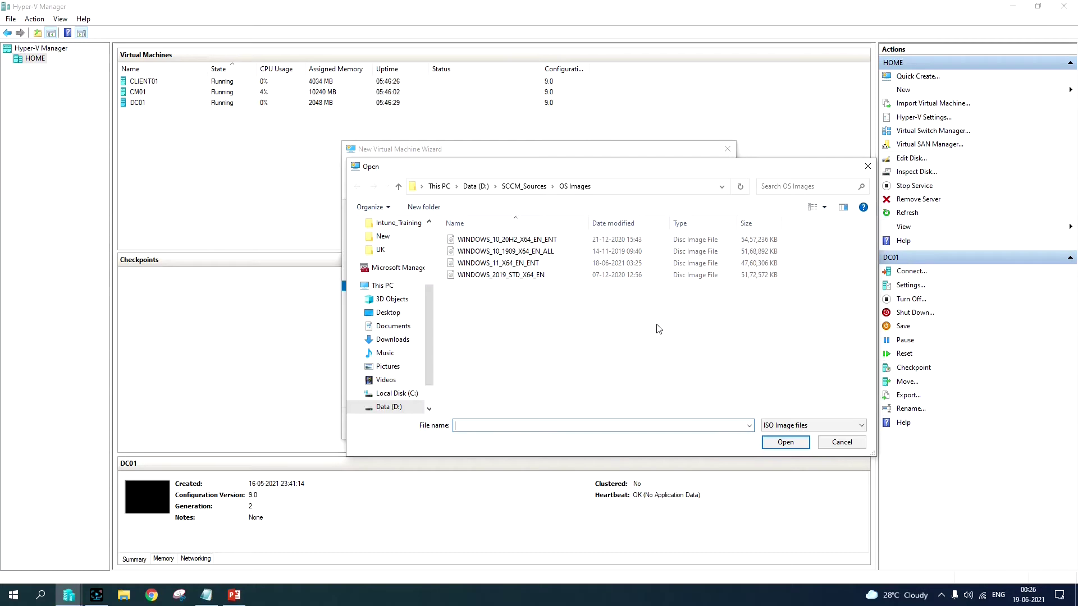
click(499, 264)
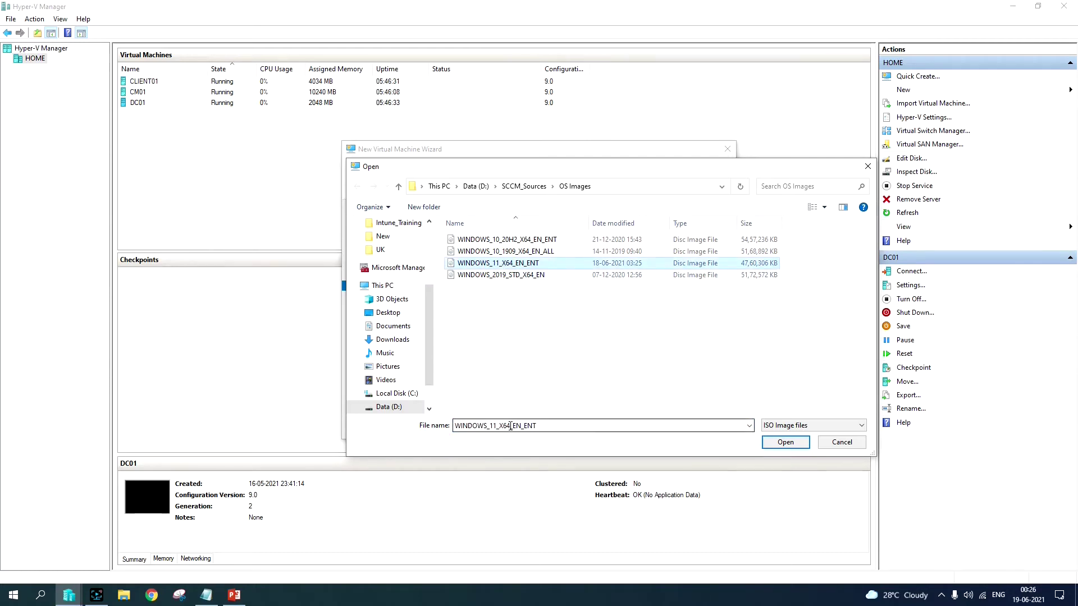
click(785, 442)
click(611, 425)
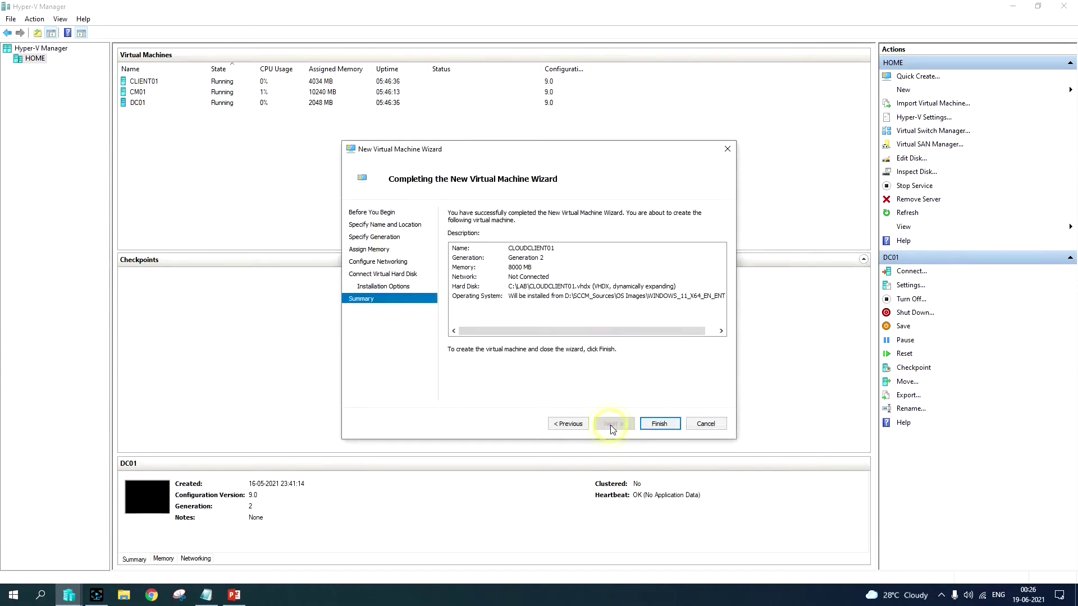
click(655, 424)
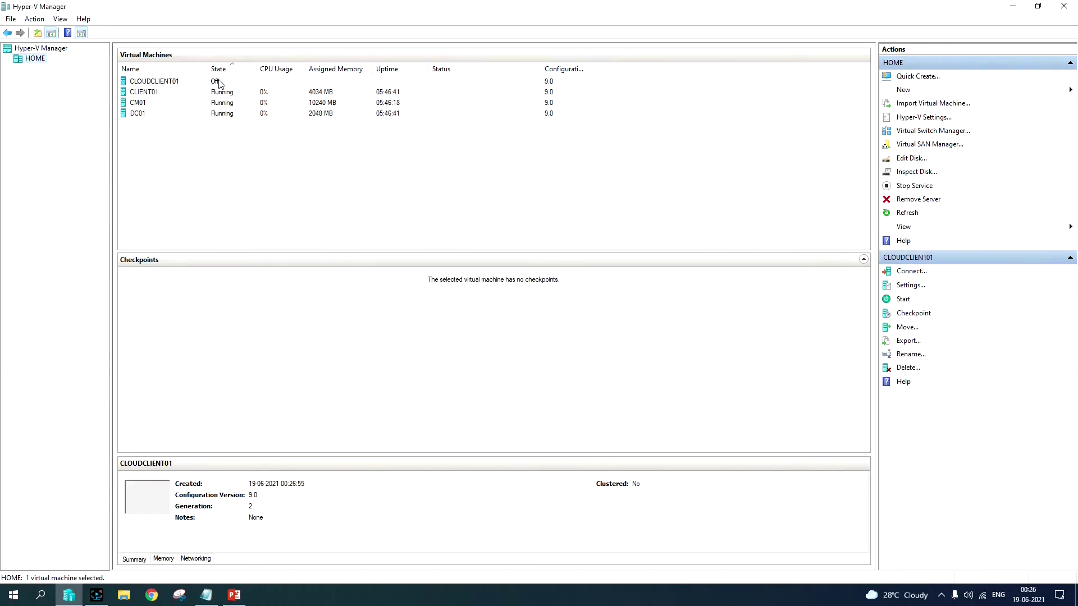
Step: Connect to CLOUDCLIENT01, power it on, and begin Windows Setup with default language settings
right_click(250, 84)
click(271, 88)
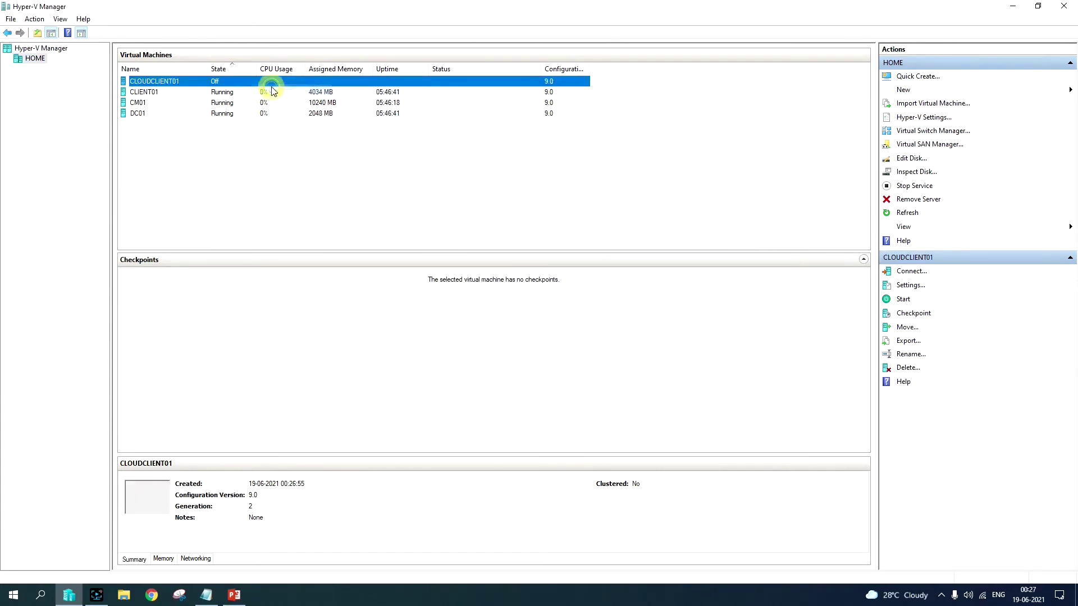
click(305, 76)
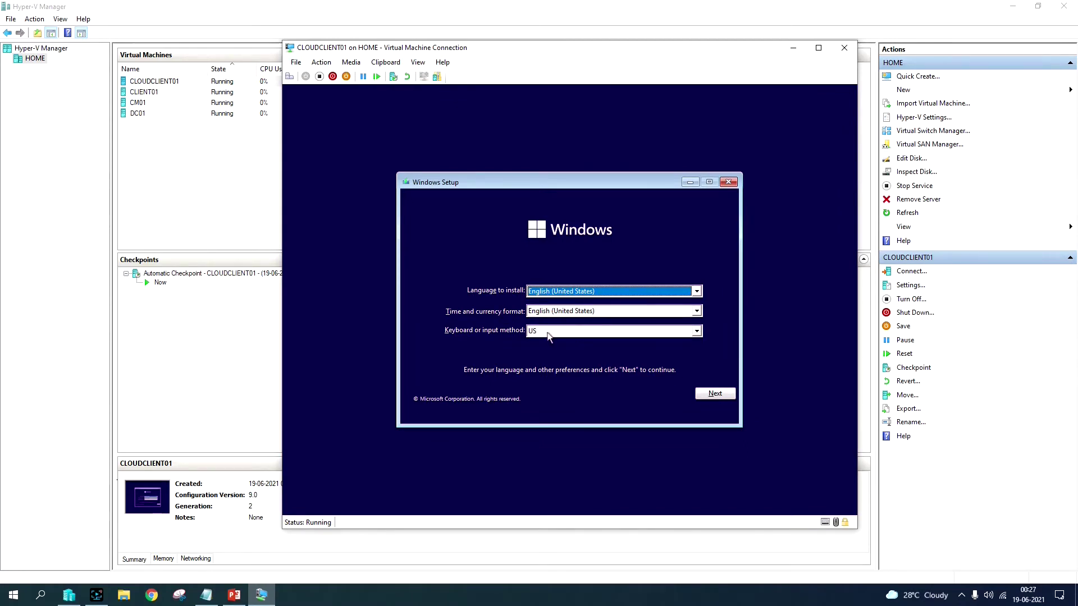
click(715, 394)
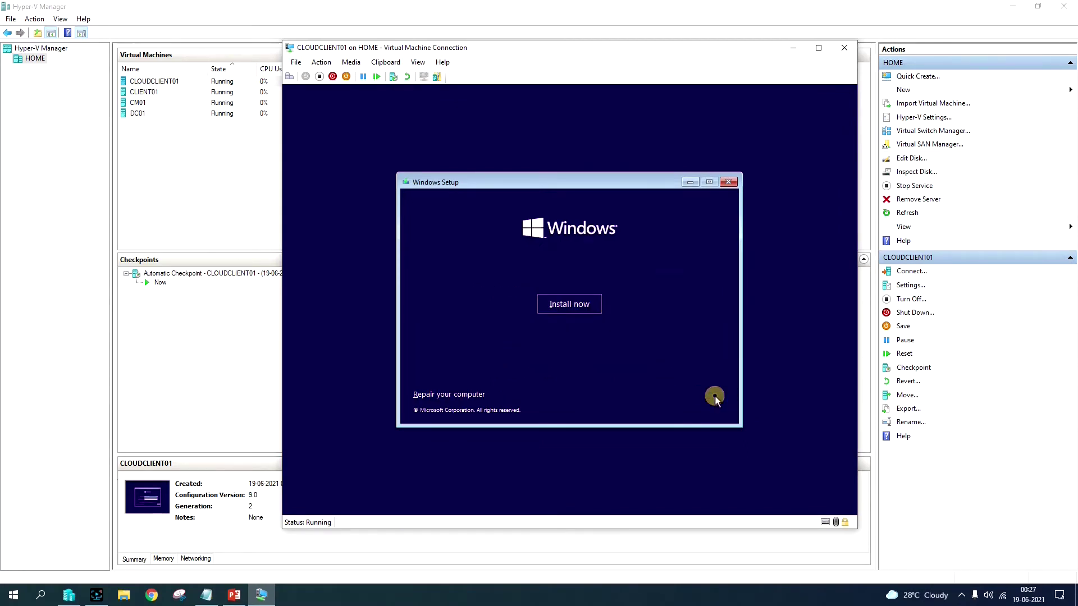
click(574, 310)
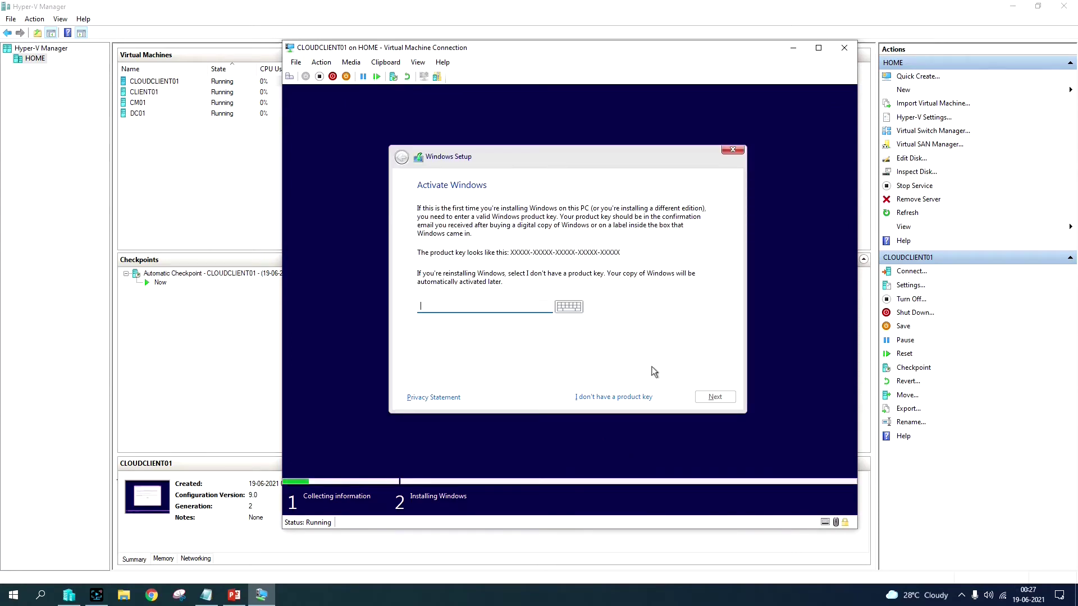
Step: Skip the product key, choose Windows 11 Pro, and accept the license terms
click(610, 398)
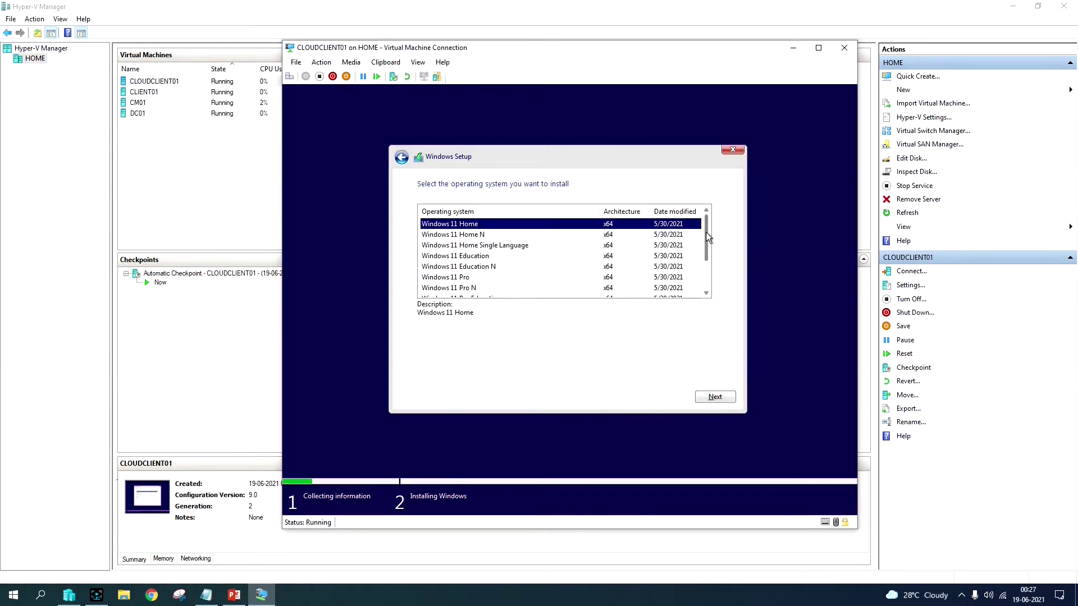
drag(707, 237, 705, 259)
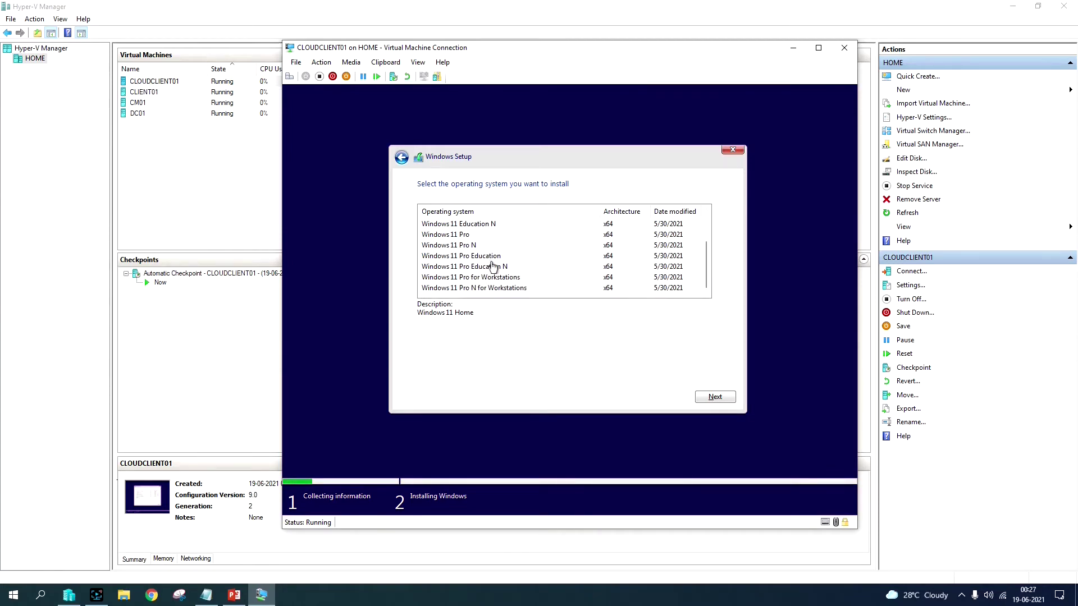
scroll(521, 275, up, 2)
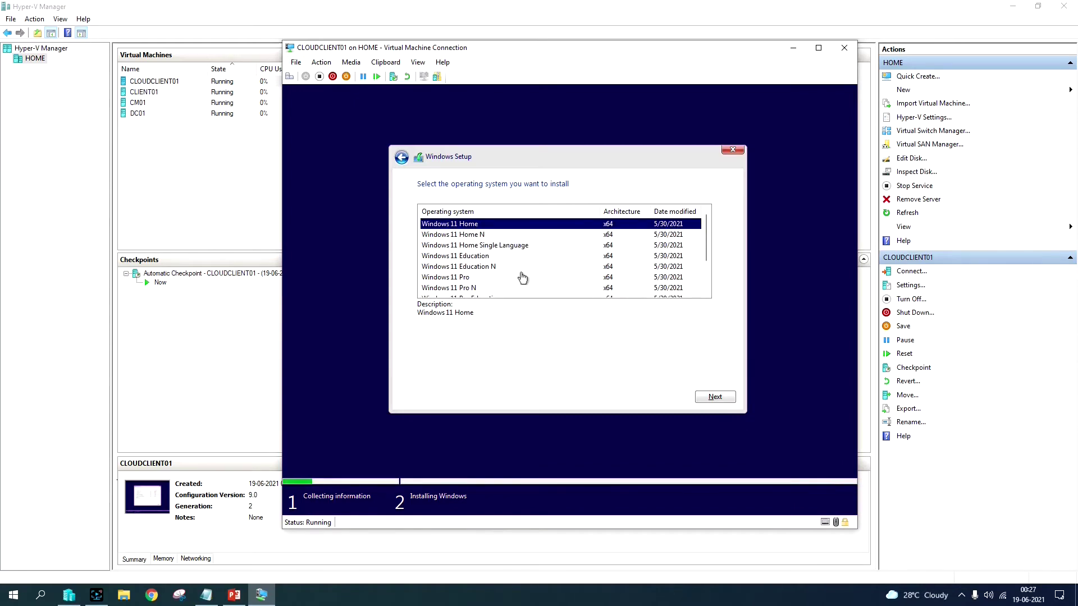
click(517, 276)
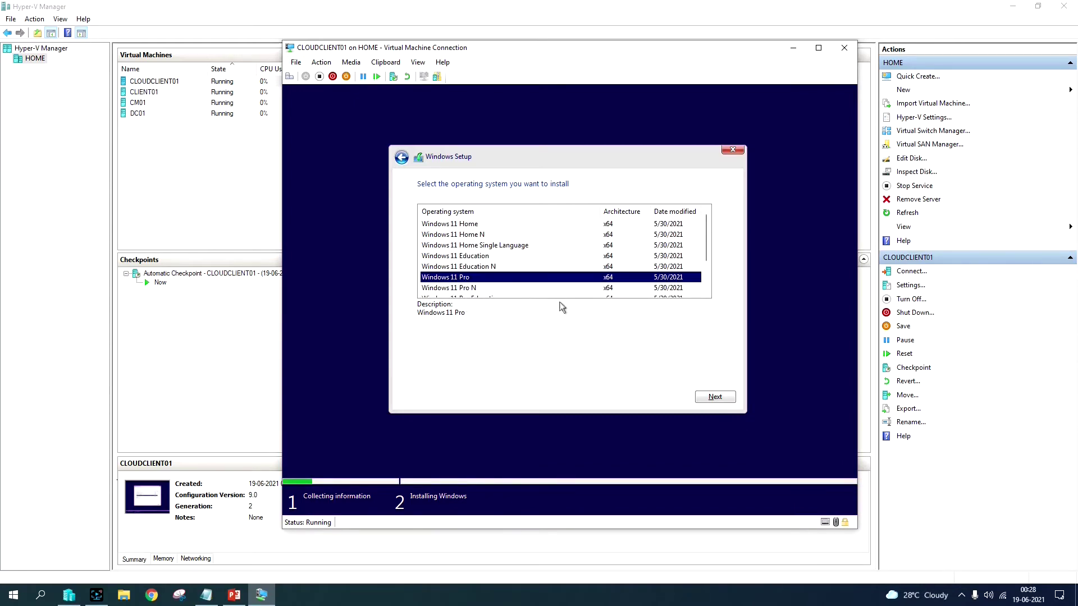
click(714, 396)
click(405, 369)
click(714, 397)
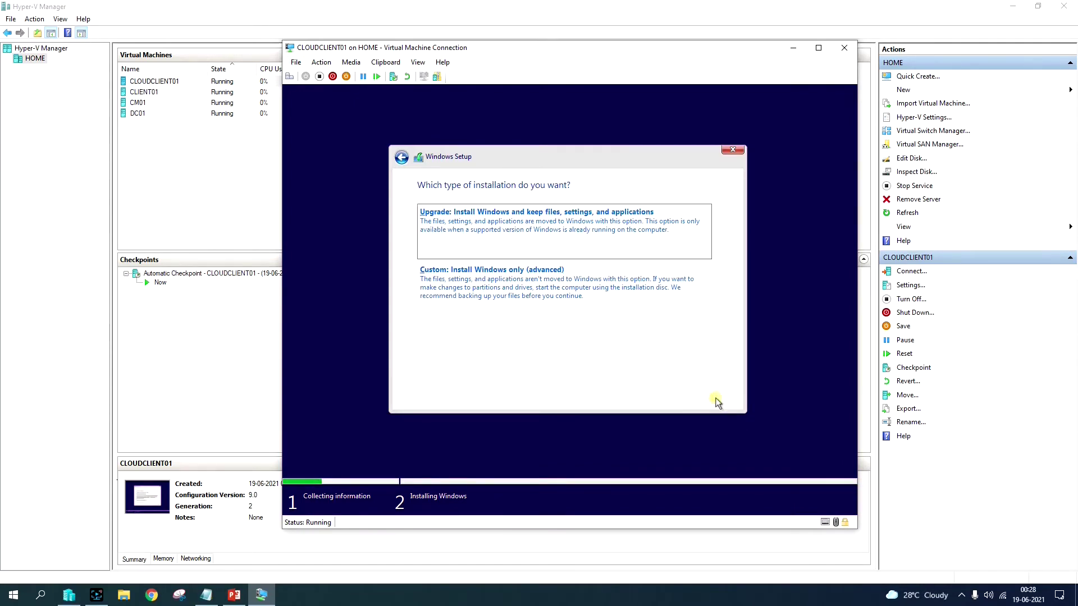
Step: Run a custom install onto a new partition on the 50 GB drive
click(528, 290)
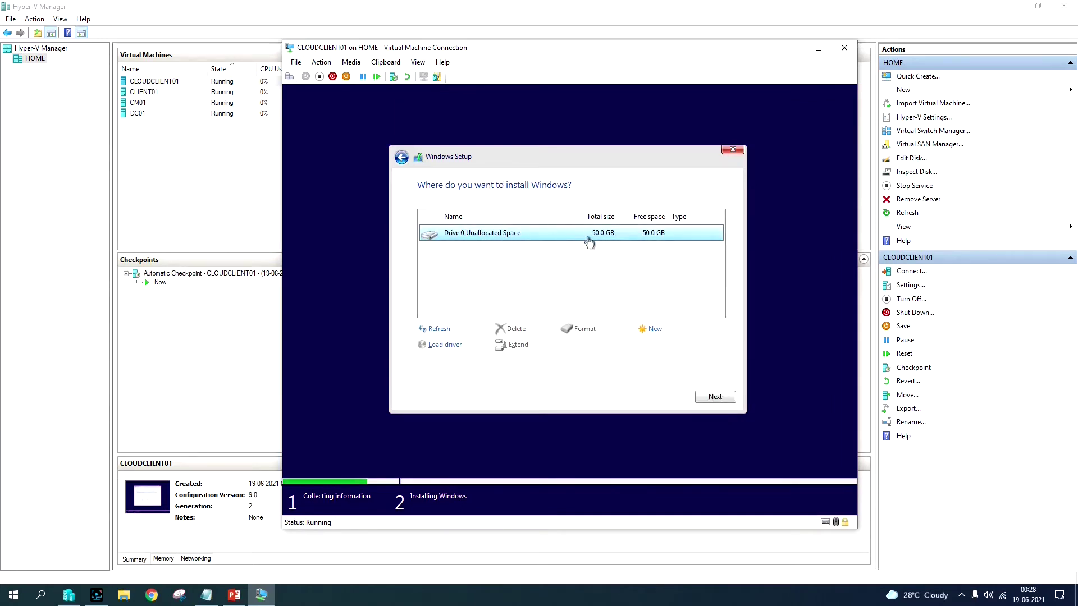
click(648, 329)
click(675, 347)
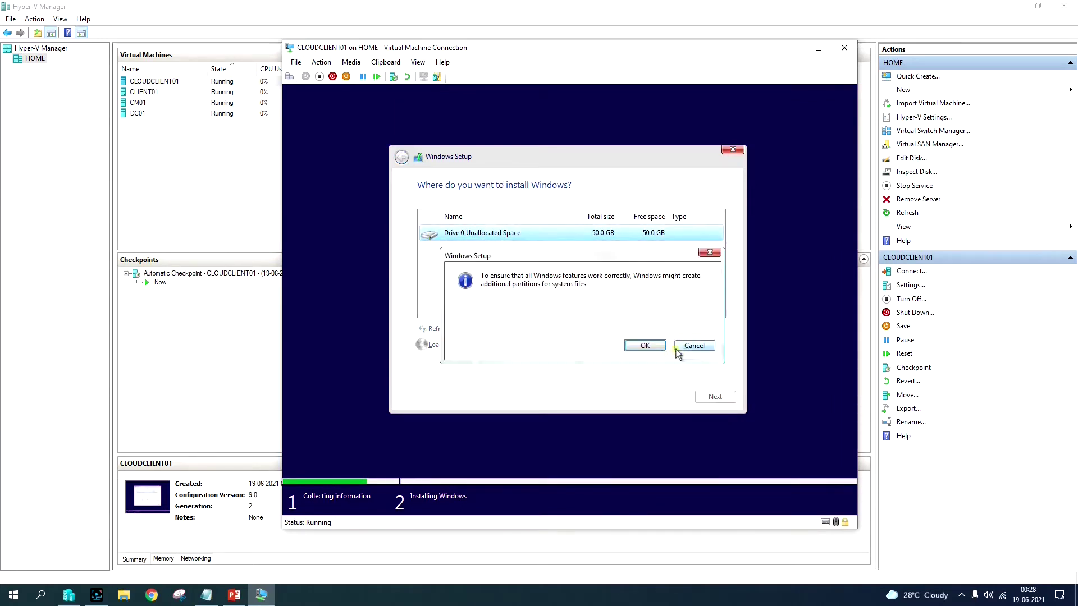
click(646, 345)
click(710, 397)
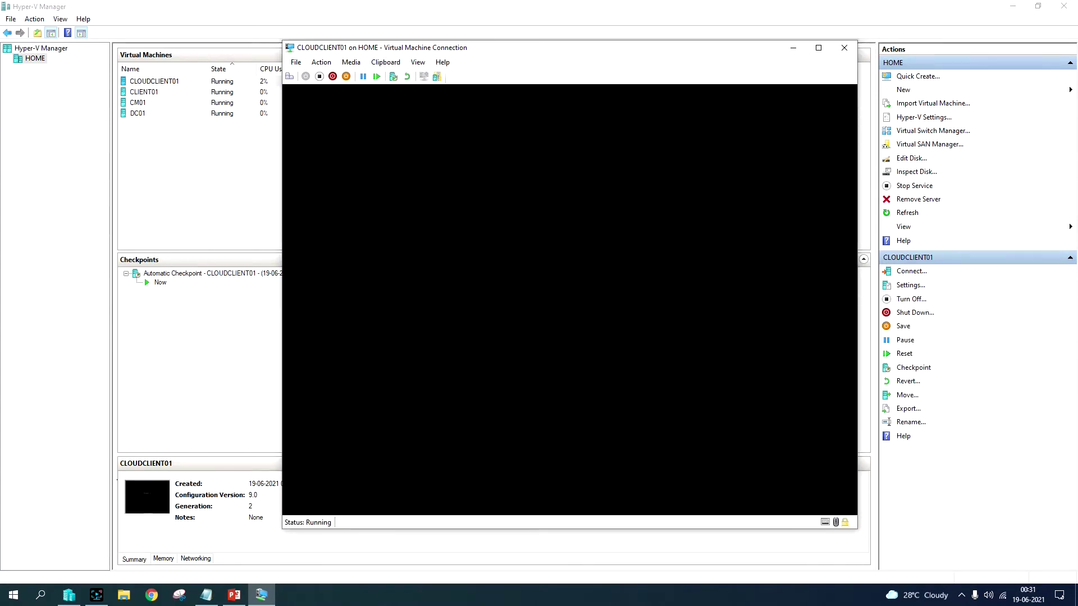
Step: Close and reopen the CLOUDCLIENT01 console connection
click(844, 47)
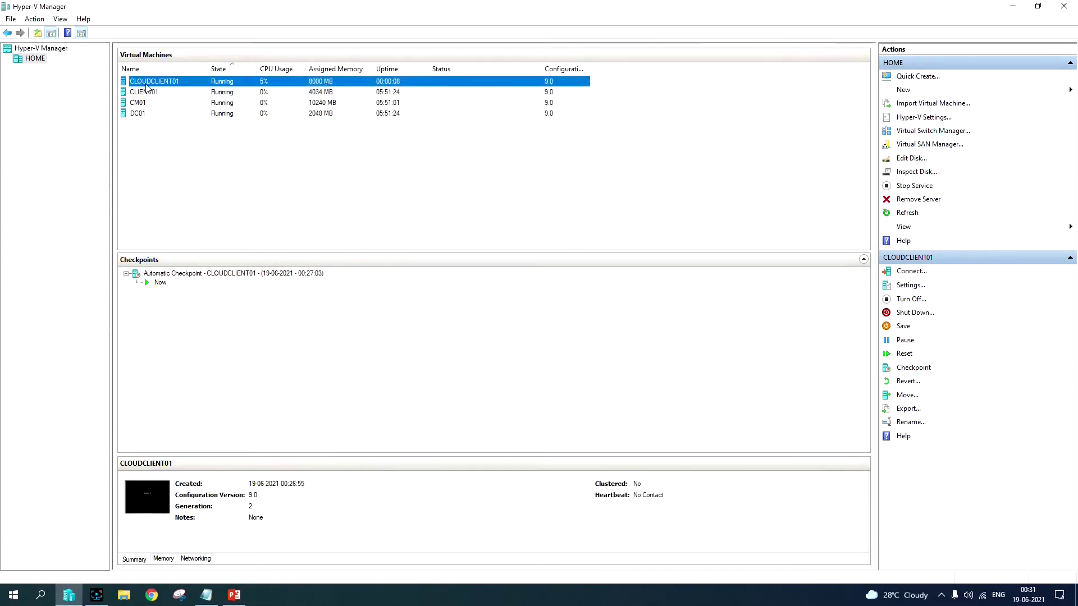
right_click(199, 83)
click(228, 89)
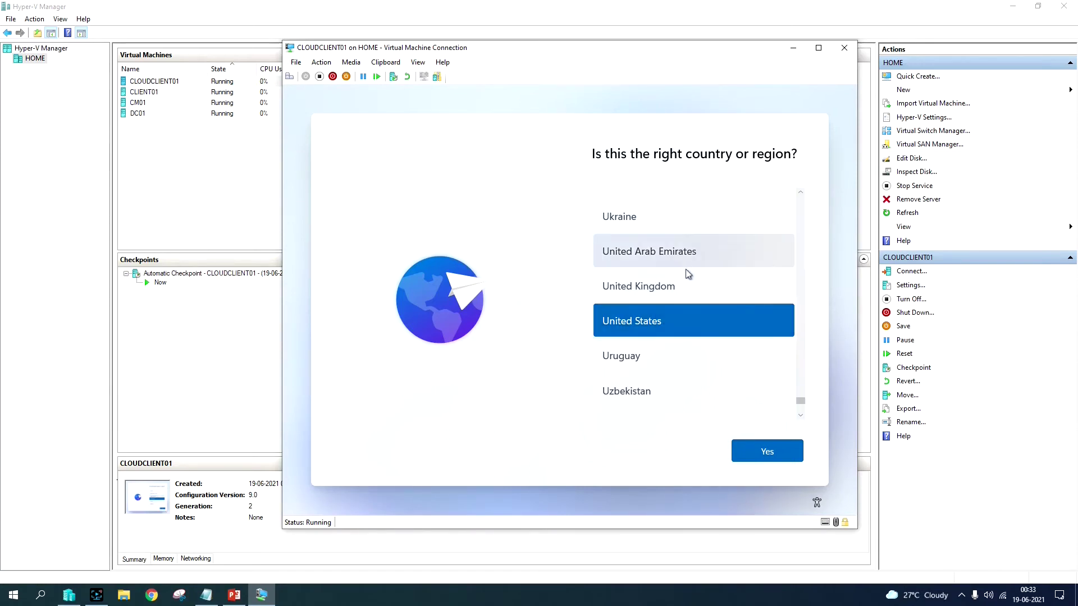
Step: Choose India and the English (India) keyboard, skip a second layout, and continue offline
scroll(688, 283, down, 5)
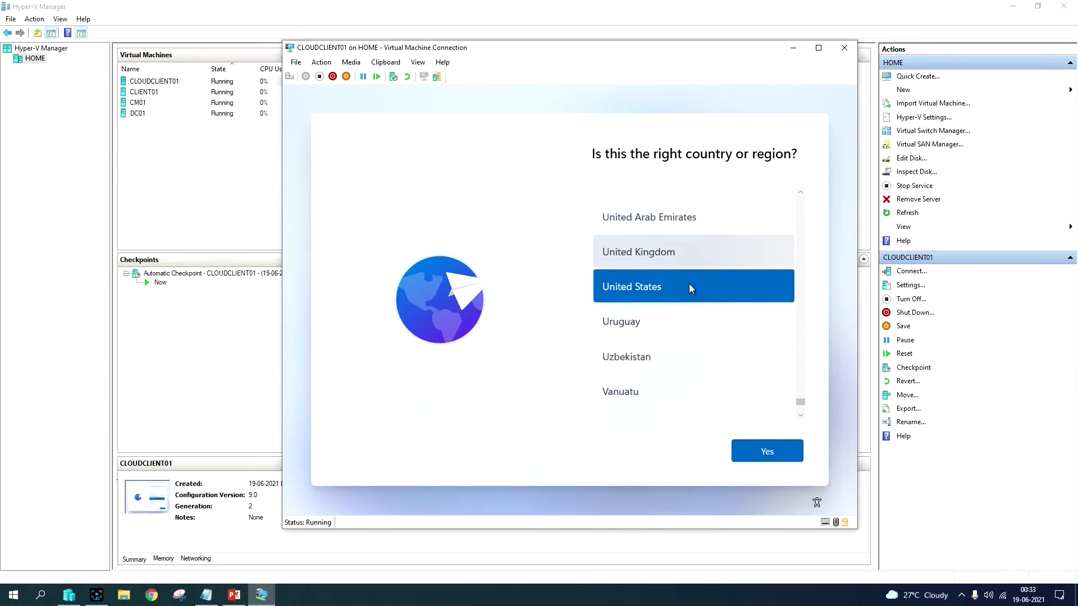
click(773, 454)
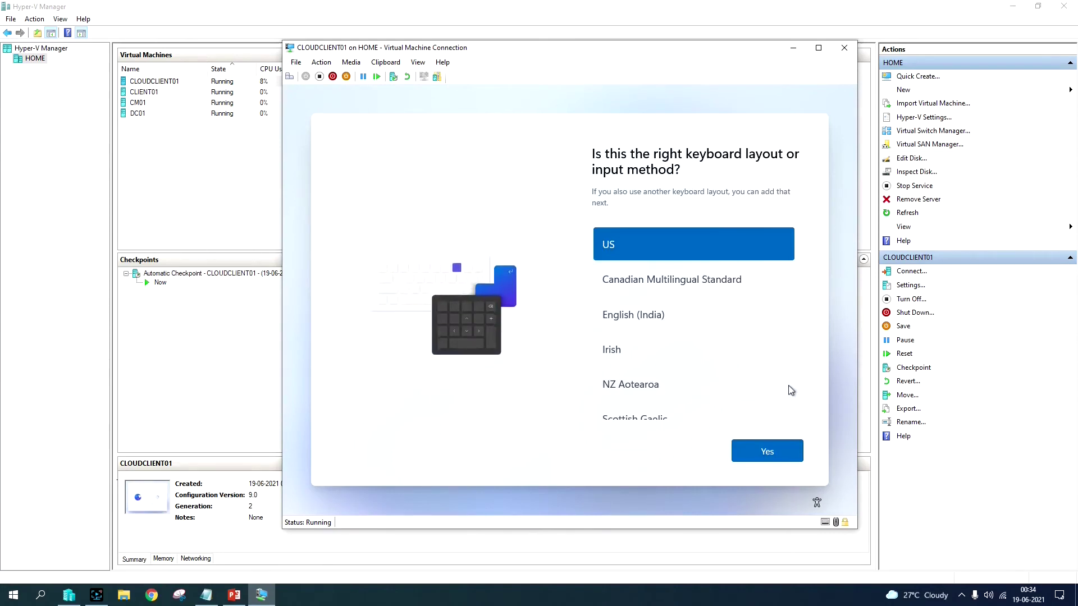
click(690, 318)
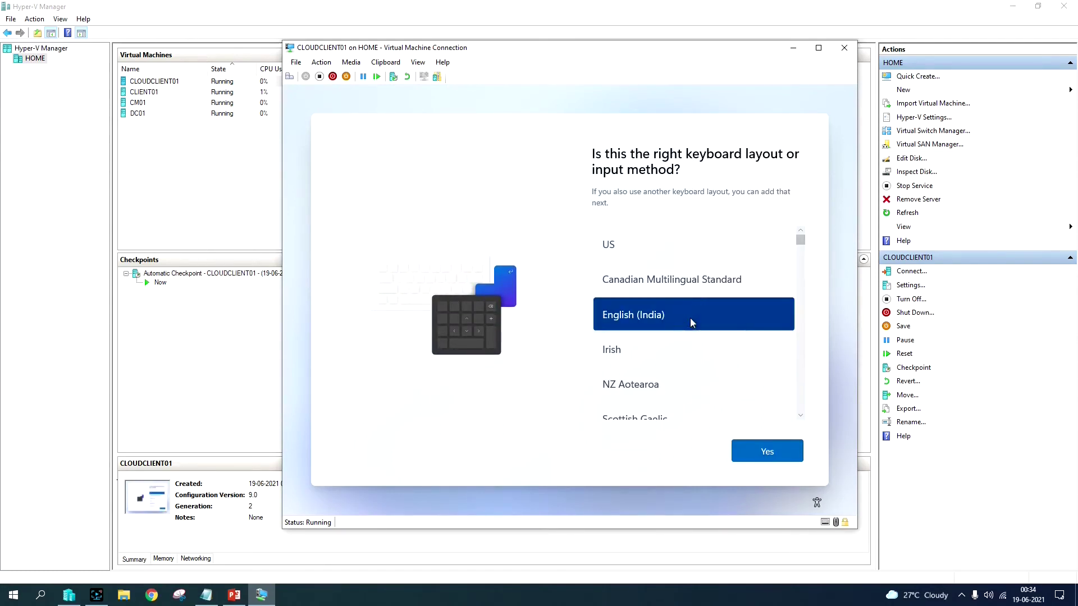
click(771, 456)
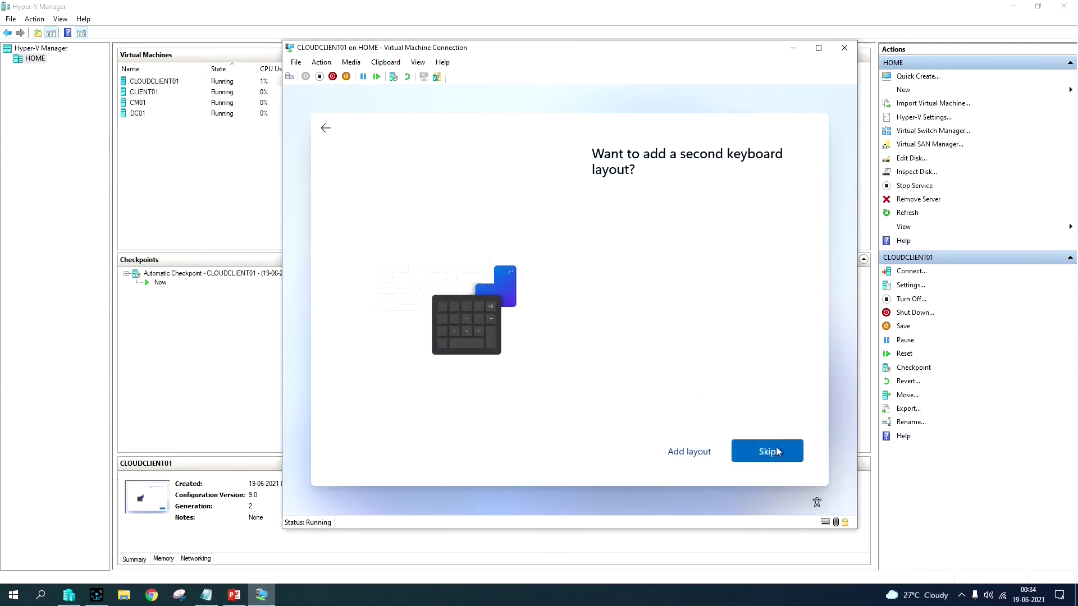
click(772, 456)
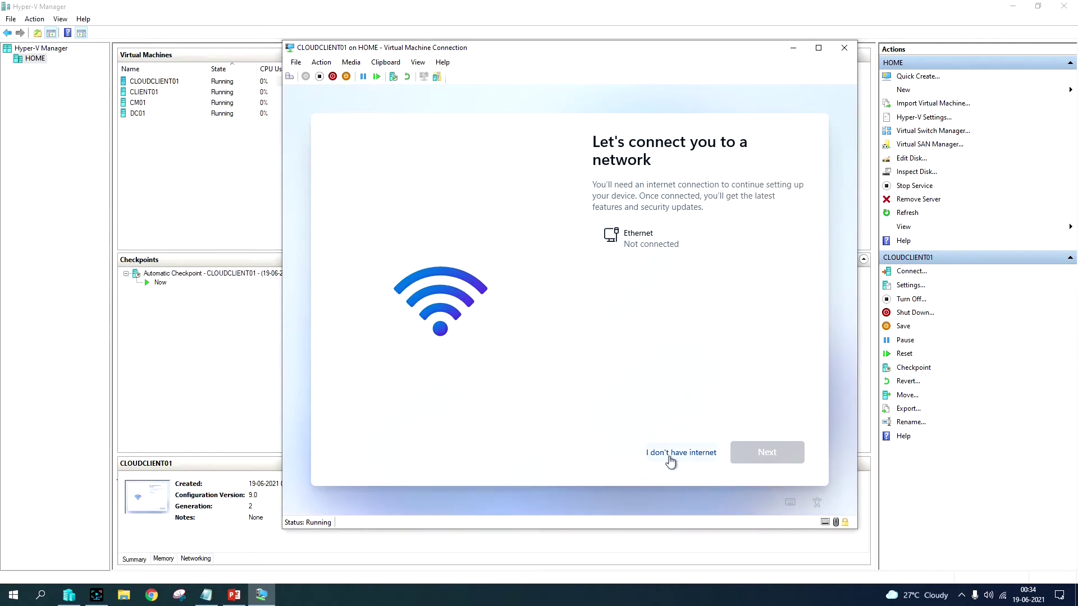
click(671, 457)
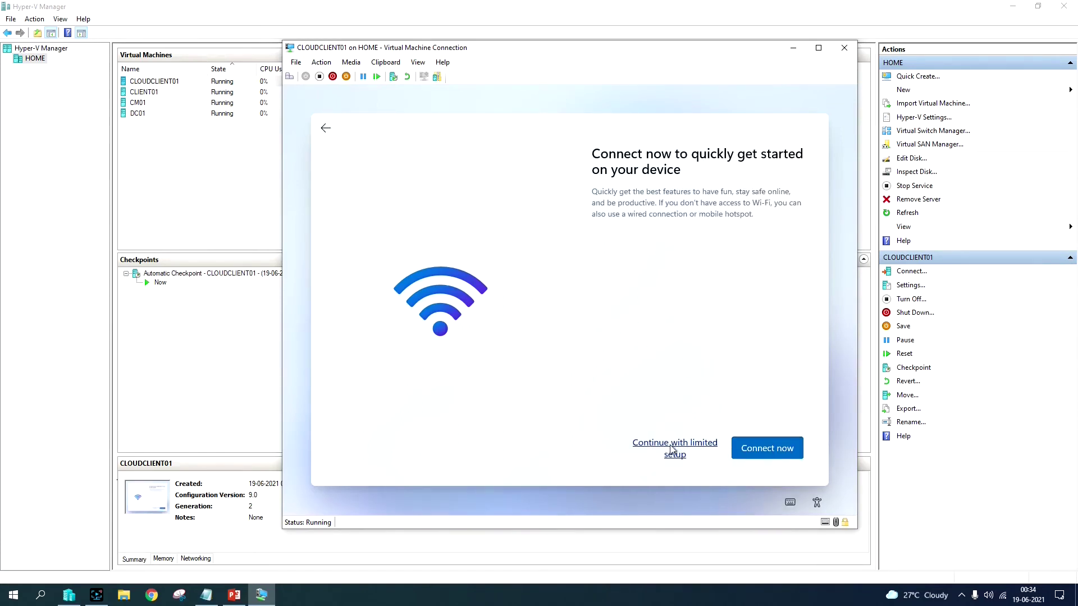
click(697, 444)
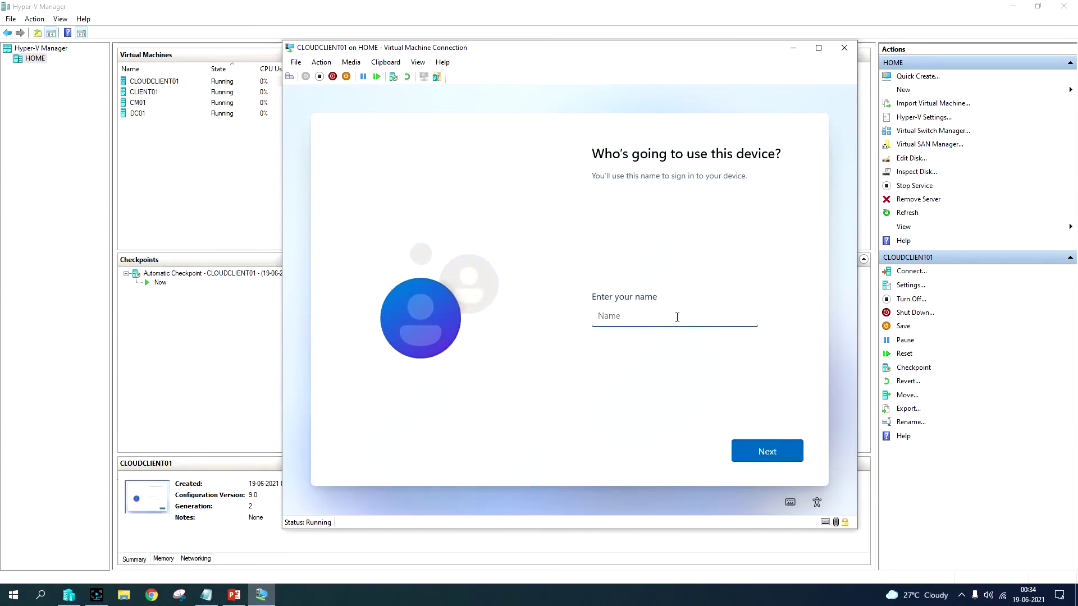
Step: Set the local account user name to Admin
text(Administrator)
click(759, 448)
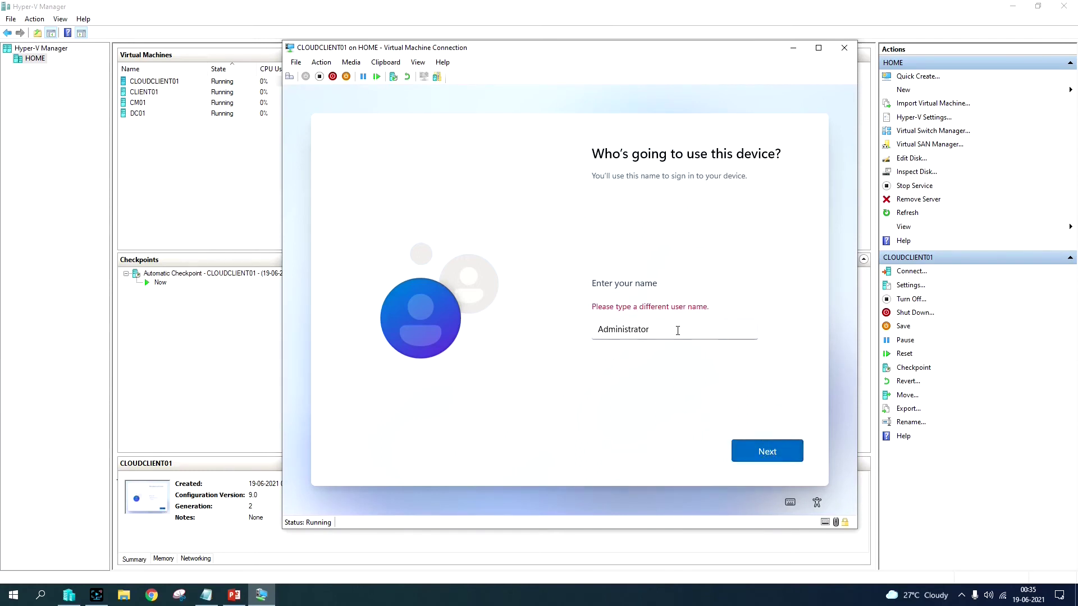
drag(660, 331, 622, 329)
key(BackSpace)
click(755, 453)
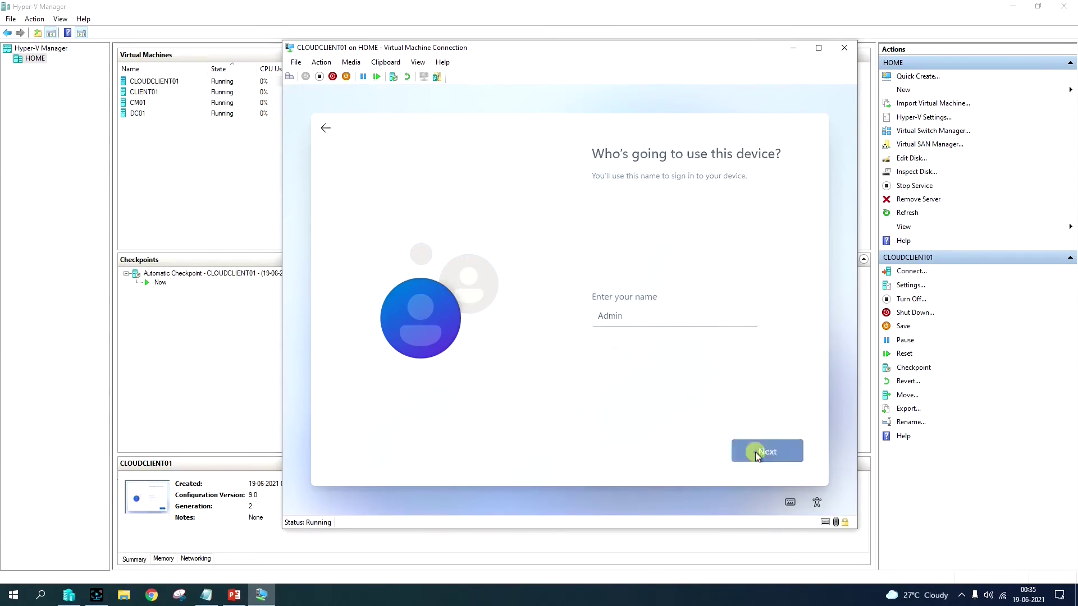
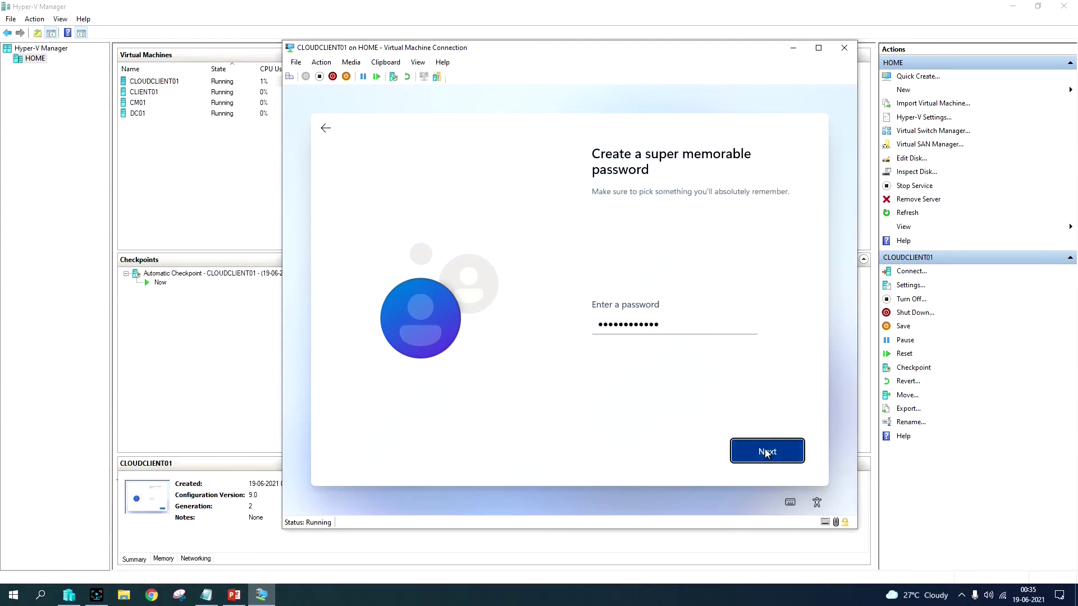
Step: Enter and confirm the account password
click(749, 454)
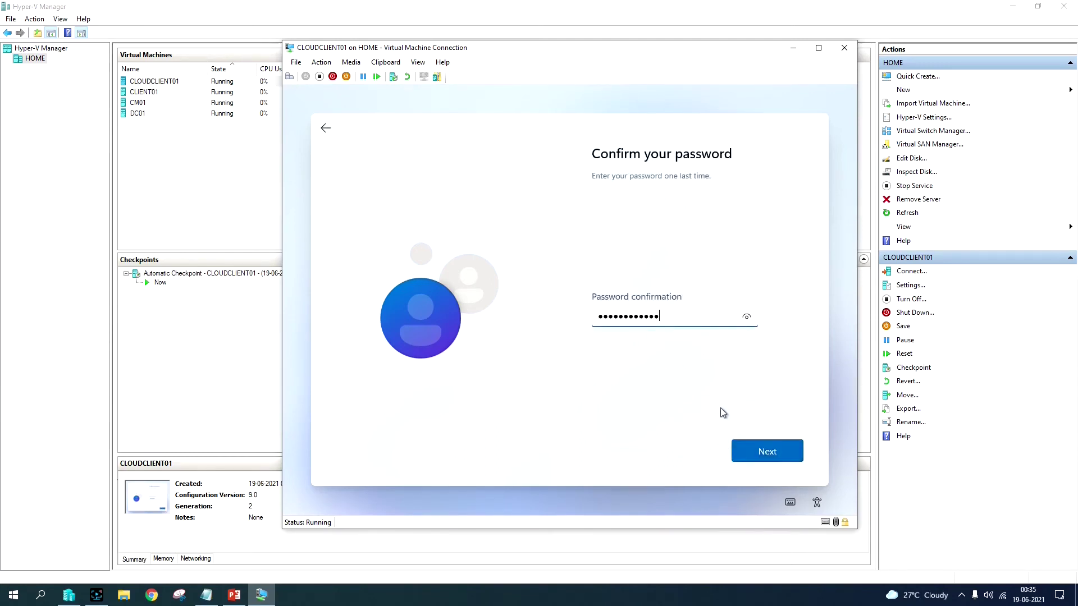
click(764, 453)
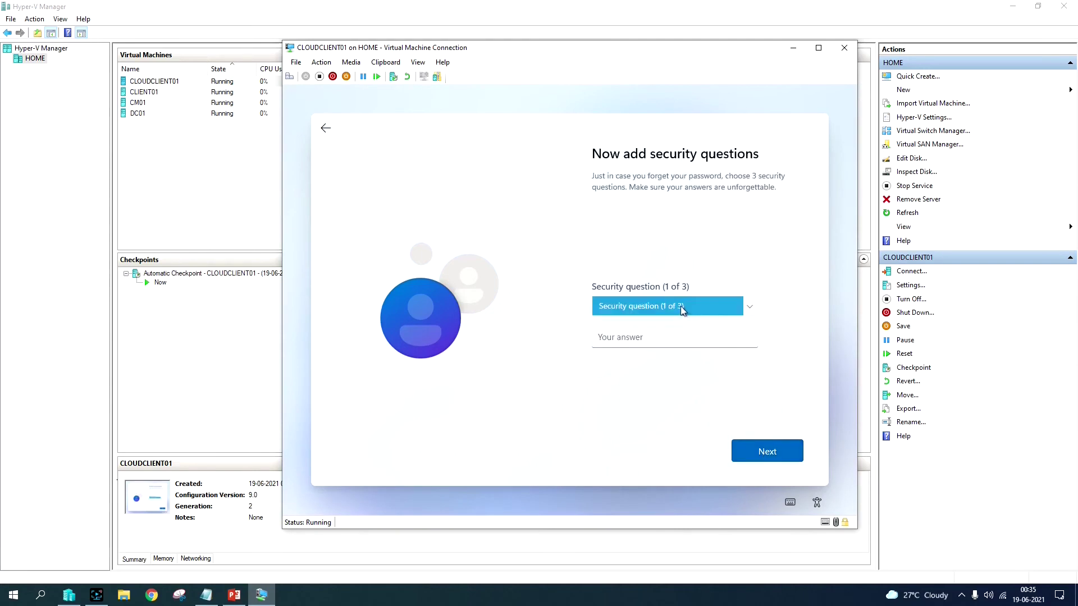
Step: Choose the pet-name security question and enter its answer
click(682, 309)
click(679, 284)
click(767, 452)
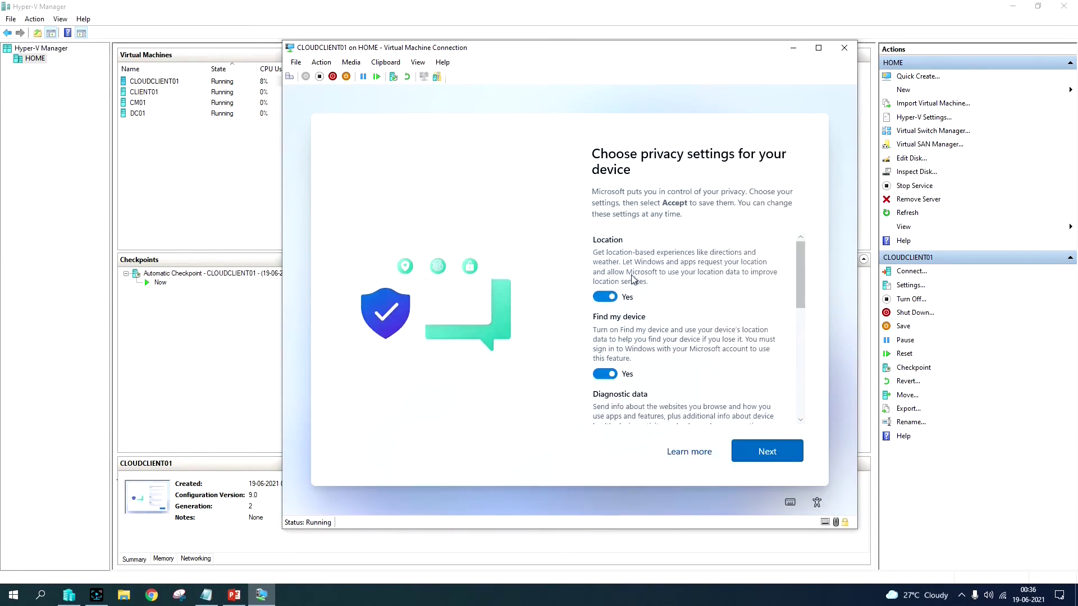
Step: Scroll through and accept the privacy settings to complete Windows setup
scroll(688, 373, down, 3)
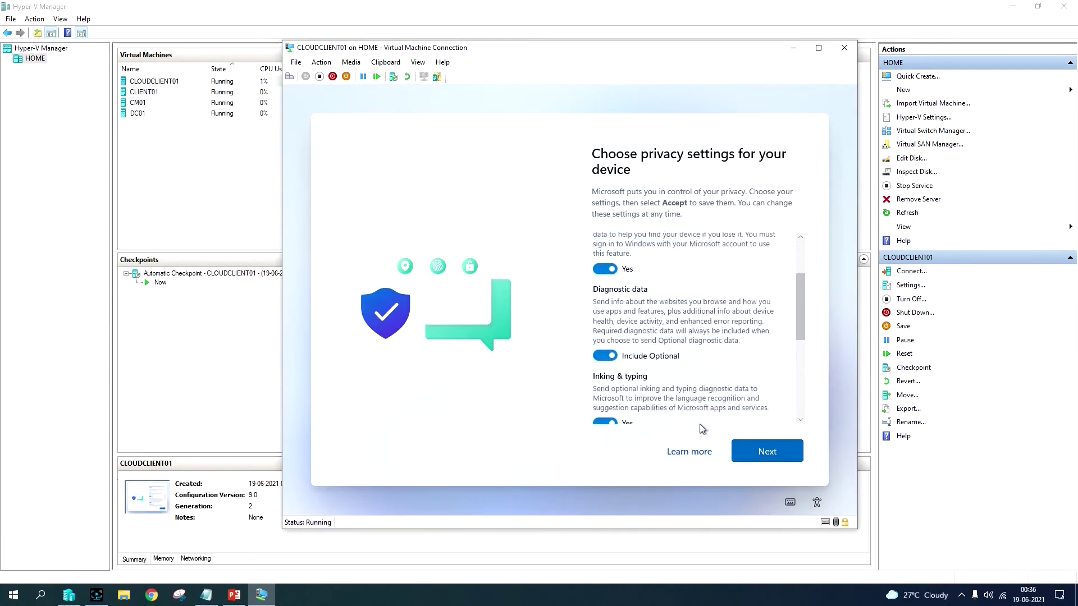
click(769, 452)
click(769, 452)
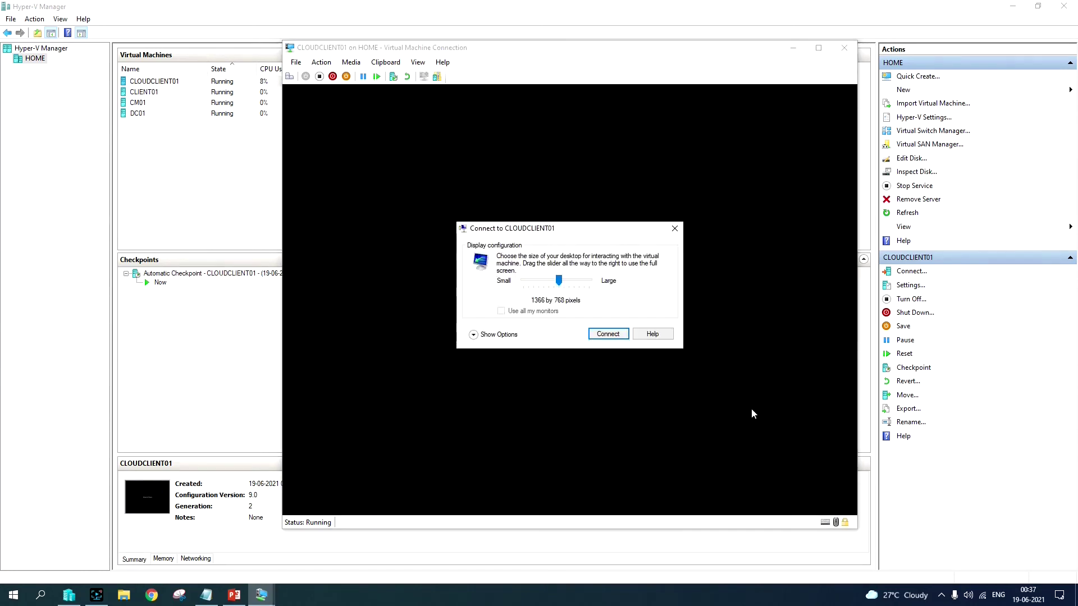
Step: Connect at 1366 by 768, sign in as Admin, and view the desktop full screen
click(608, 333)
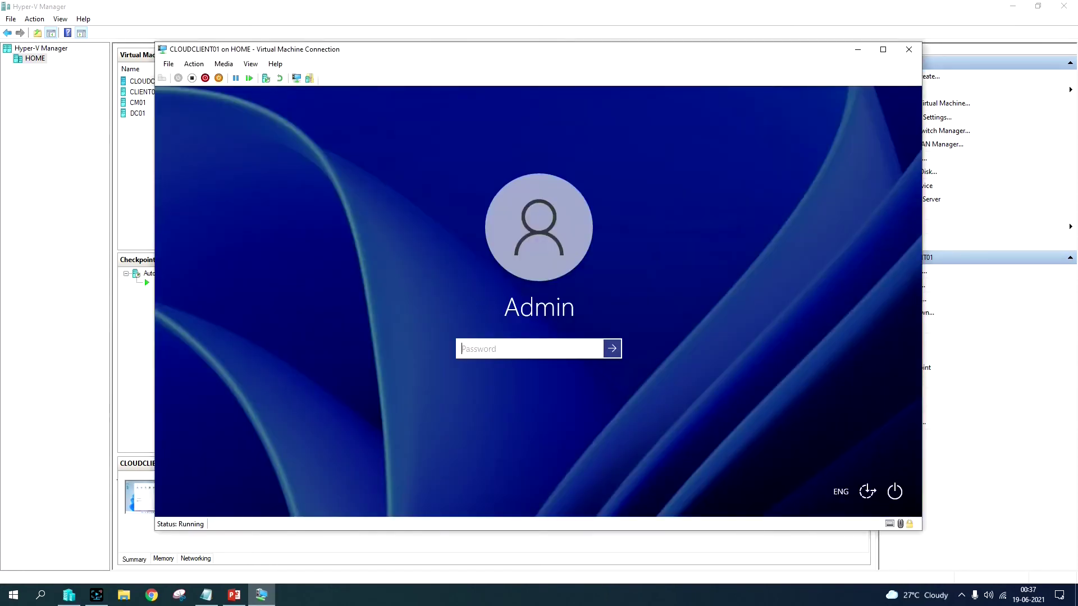
text(****)
key(Return)
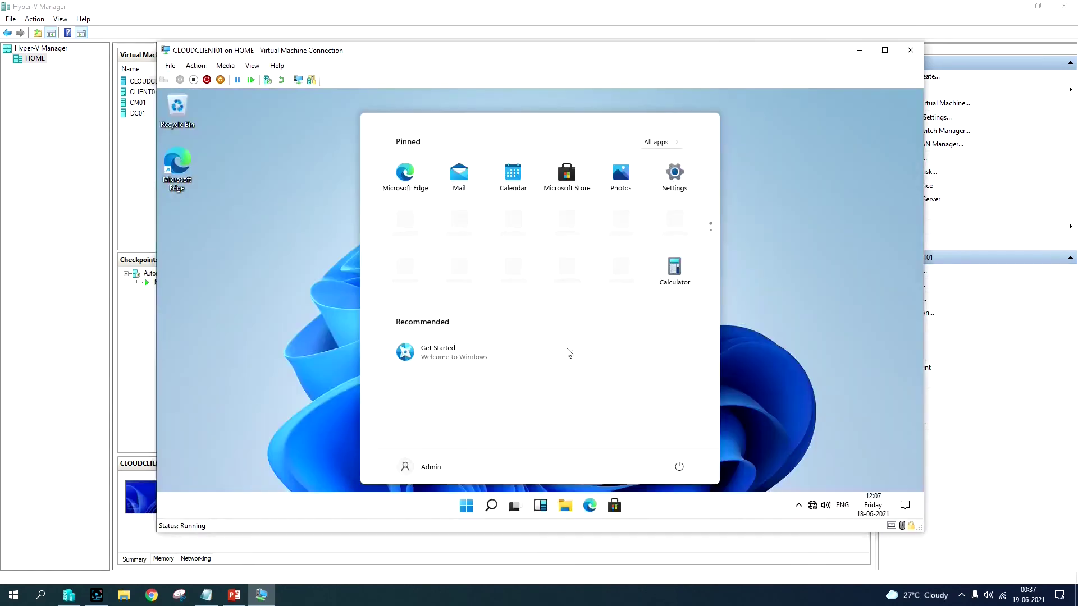
click(787, 339)
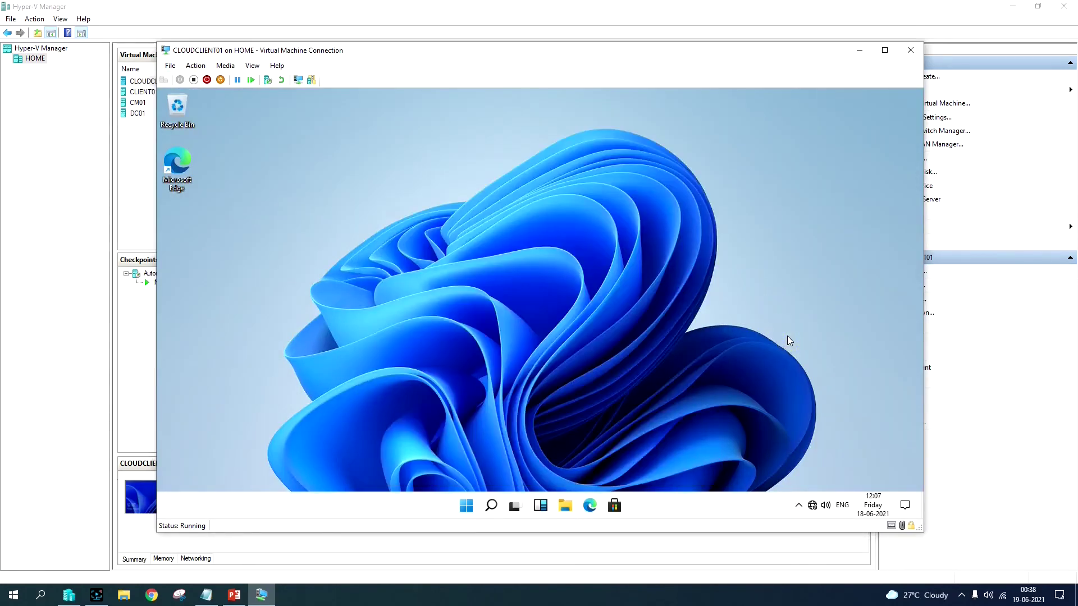
click(252, 65)
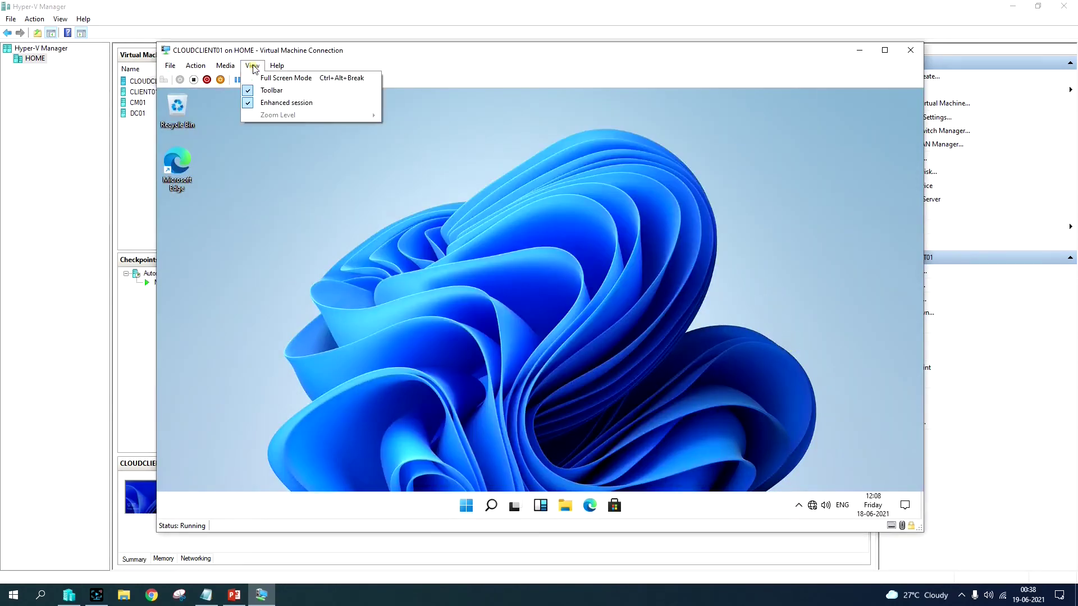
click(275, 79)
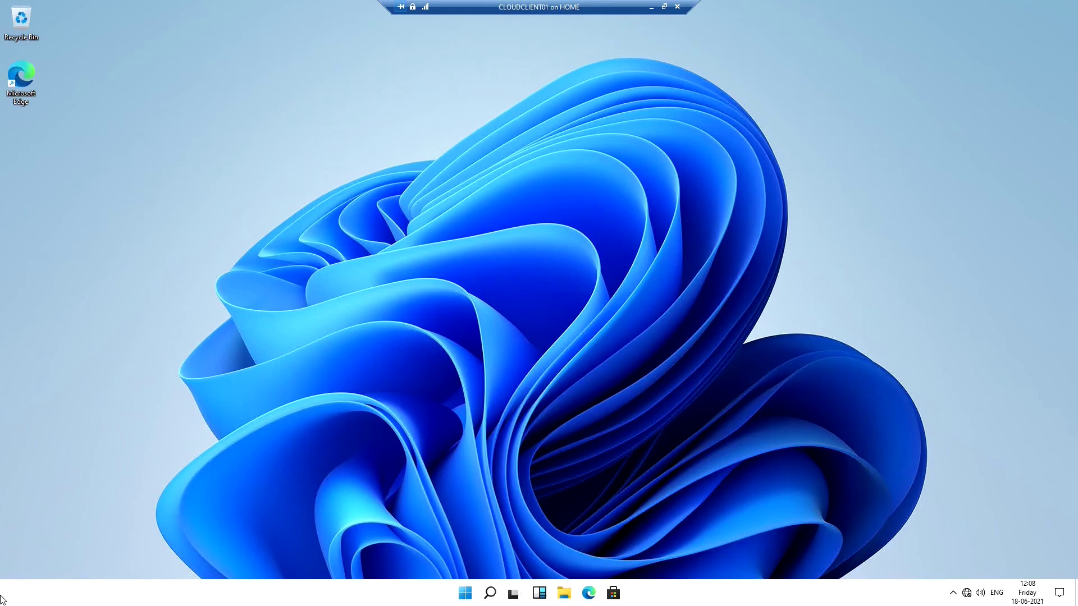
click(466, 597)
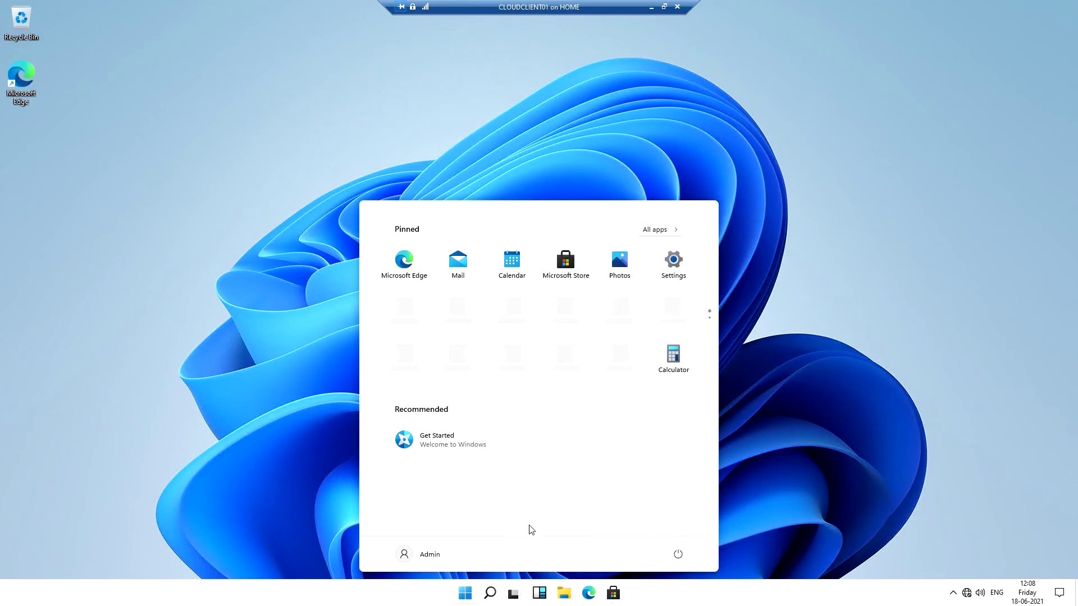
click(679, 556)
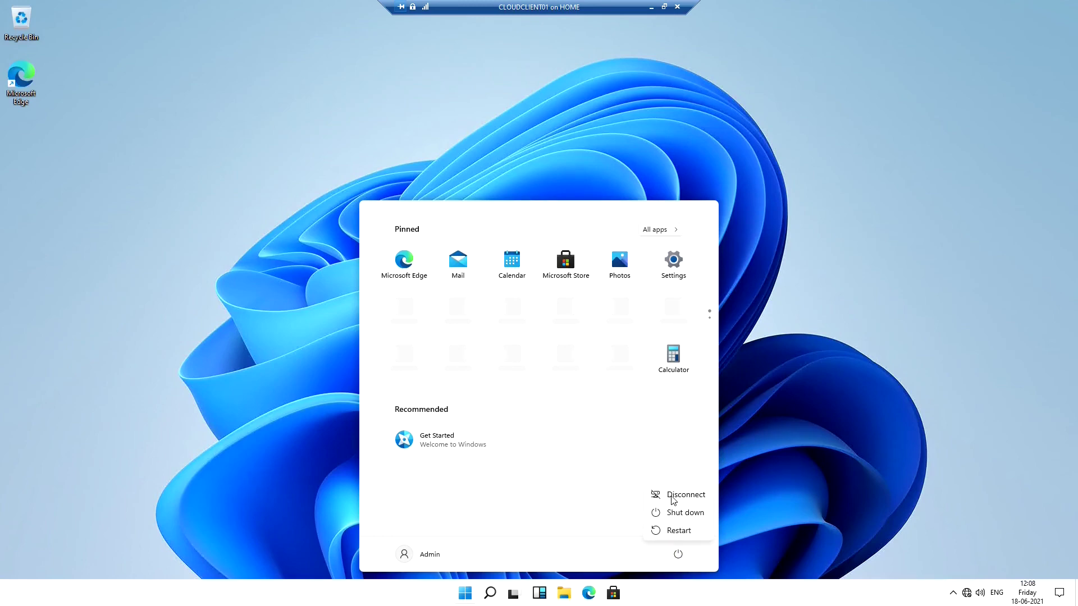
click(409, 554)
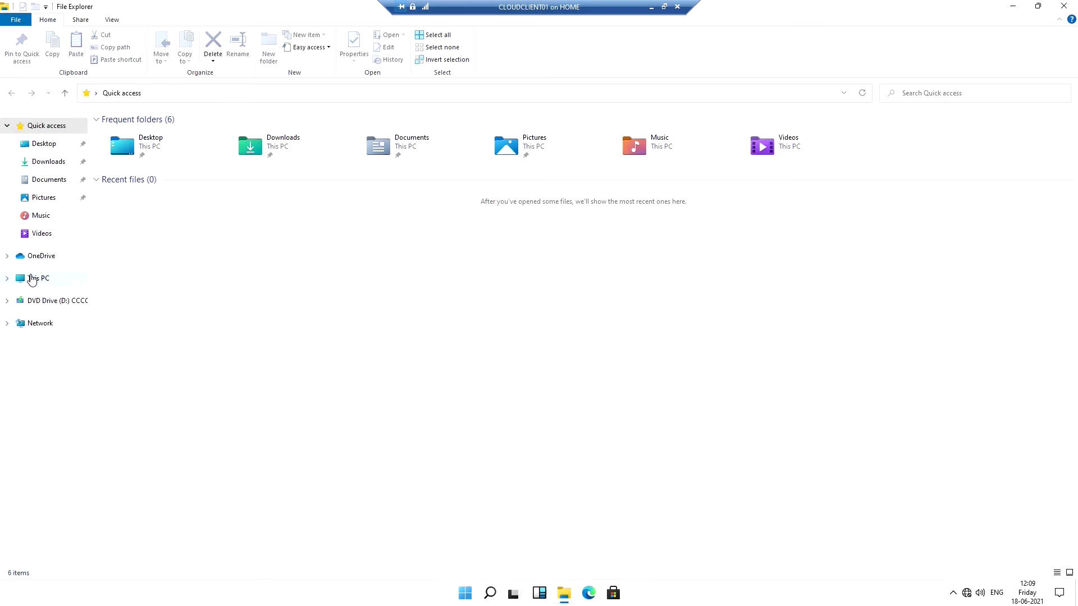
click(33, 278)
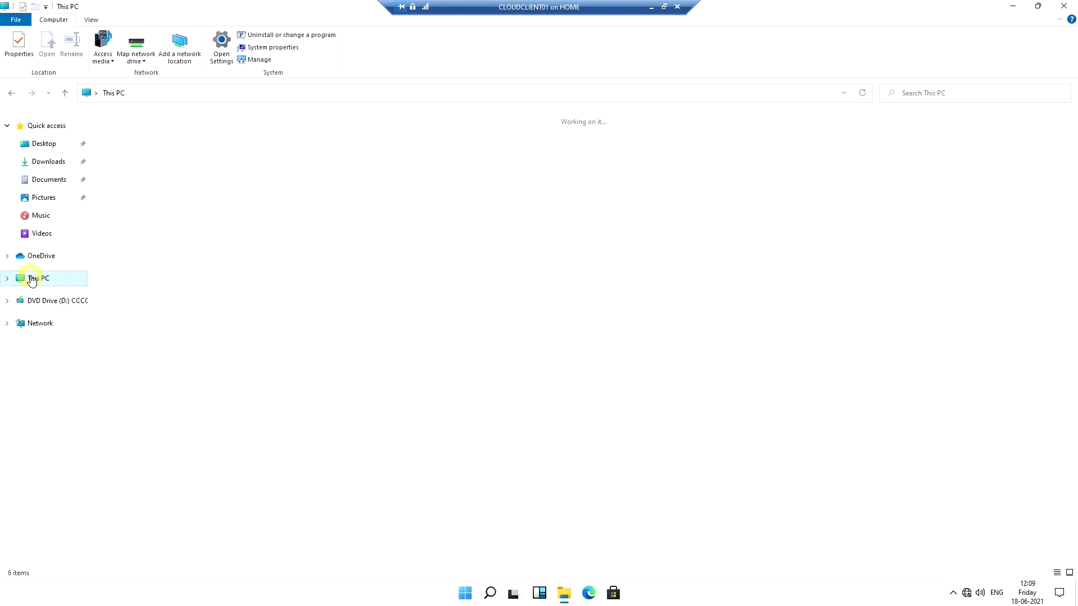
click(148, 198)
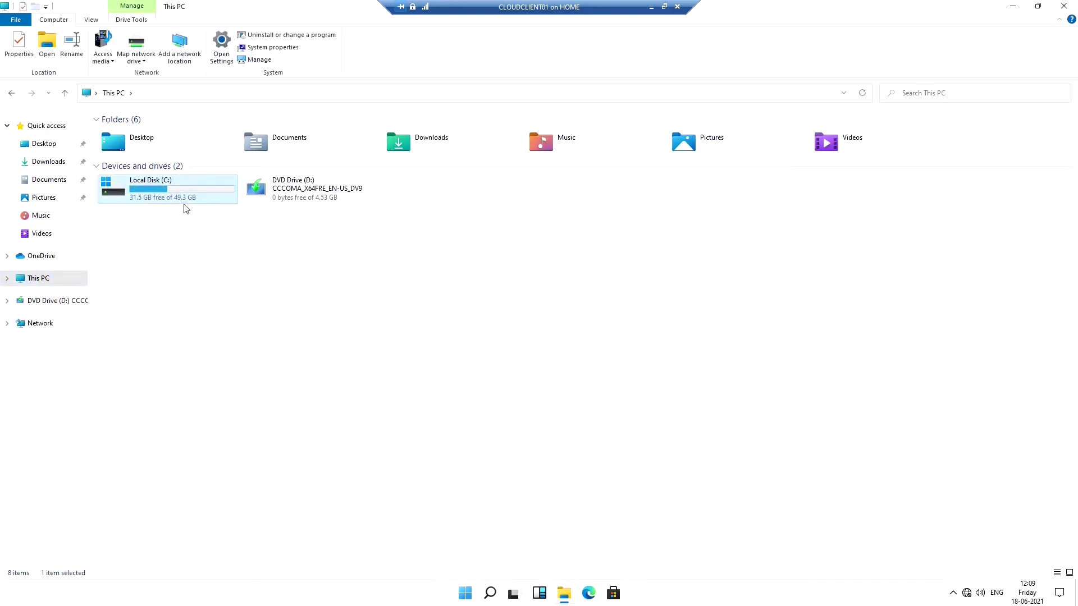
key(super+d)
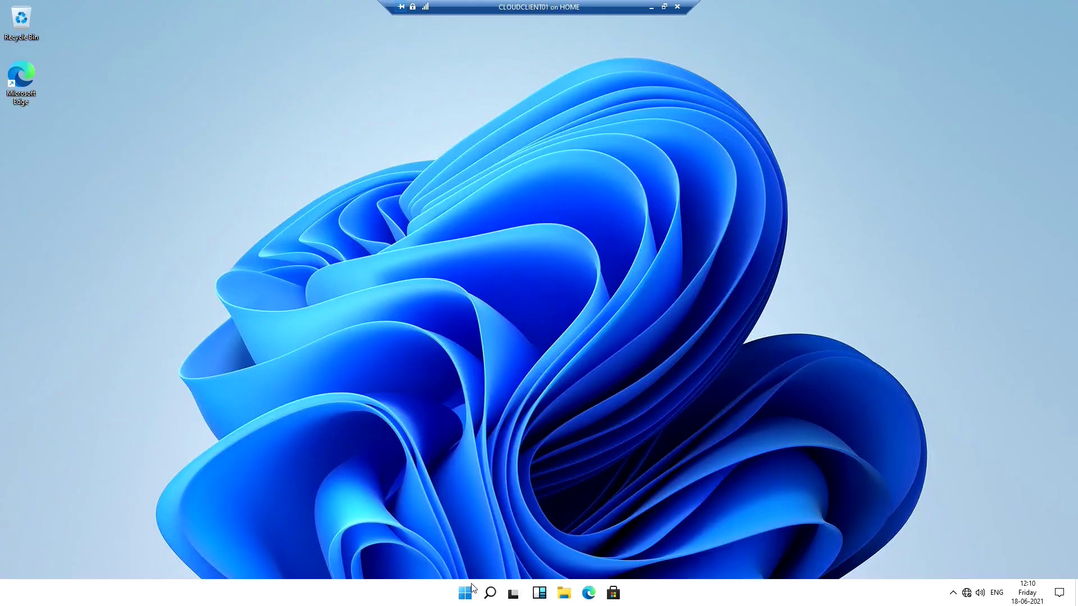
Step: Run winver to confirm Windows 11 build 21996.1, then close About Windows
right_click(465, 593)
click(477, 527)
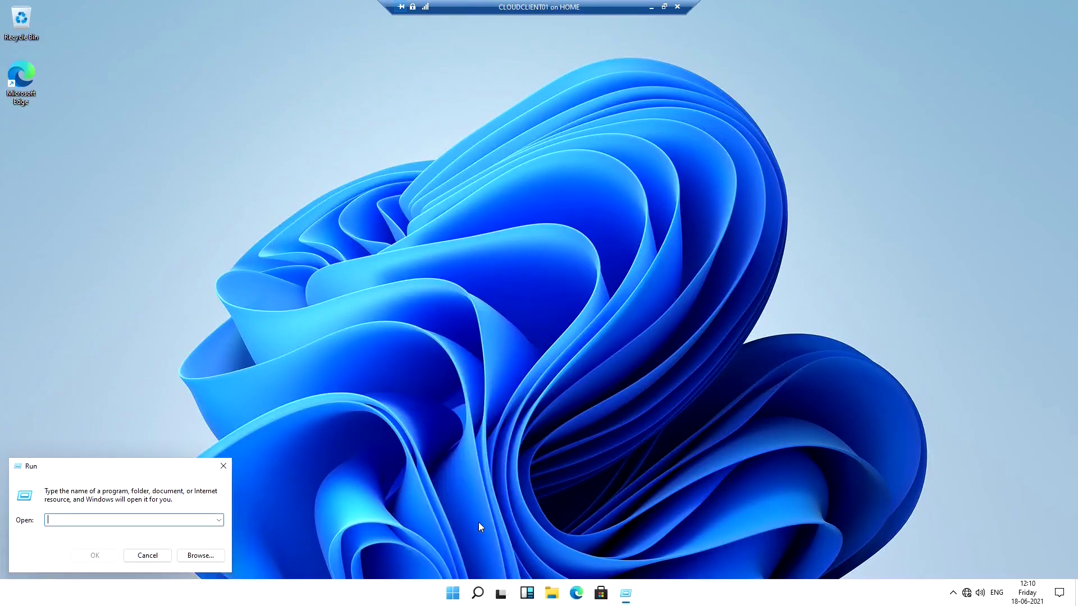
text(winver)
key(Return)
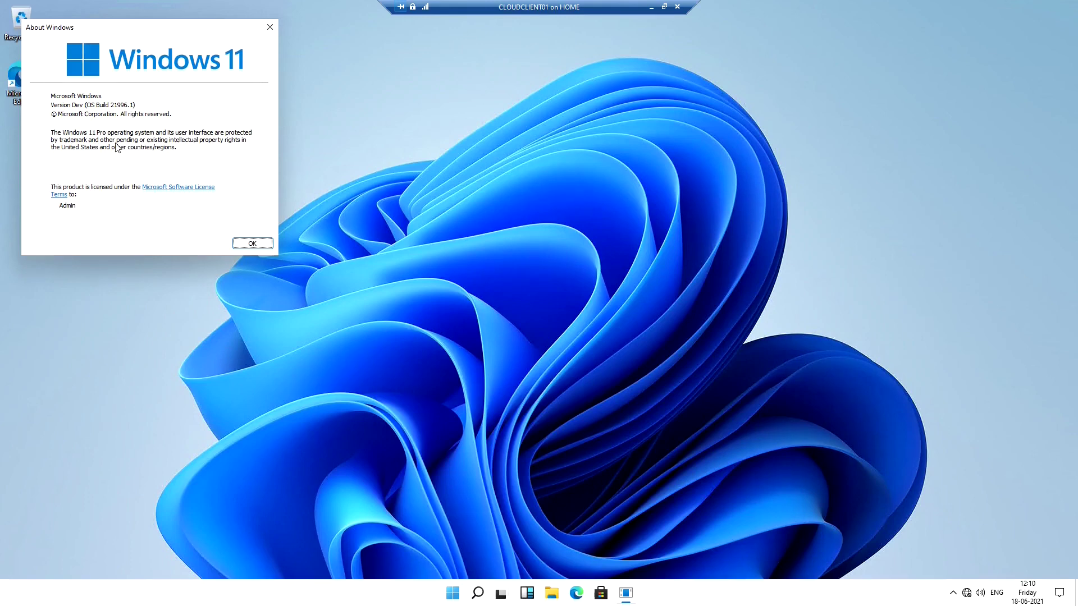
drag(137, 29, 281, 131)
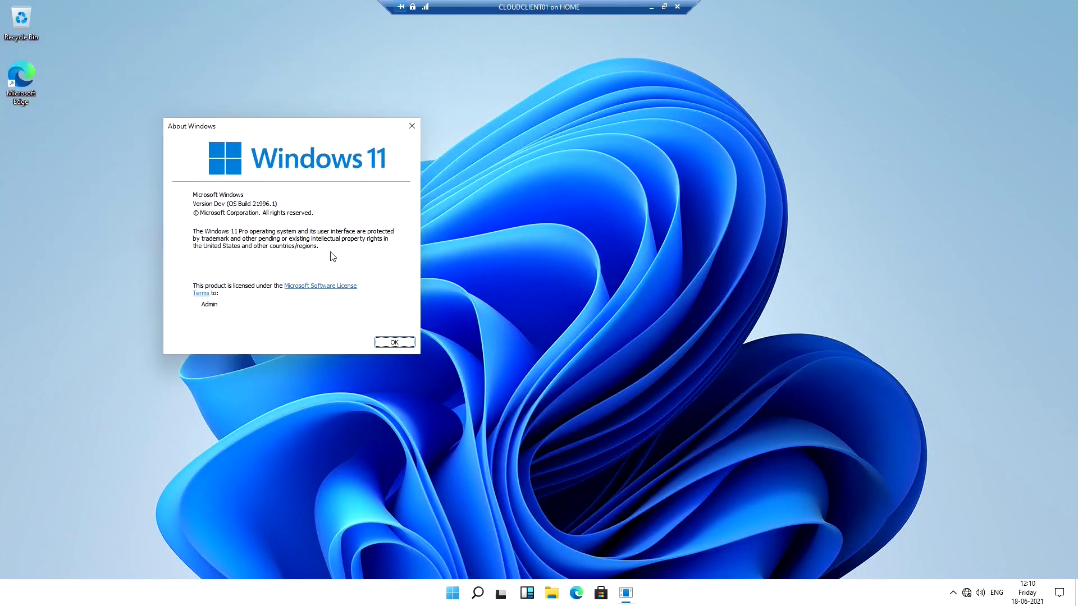
key(Return)
Step: Shut down the VM from the Start menu's power options
click(466, 593)
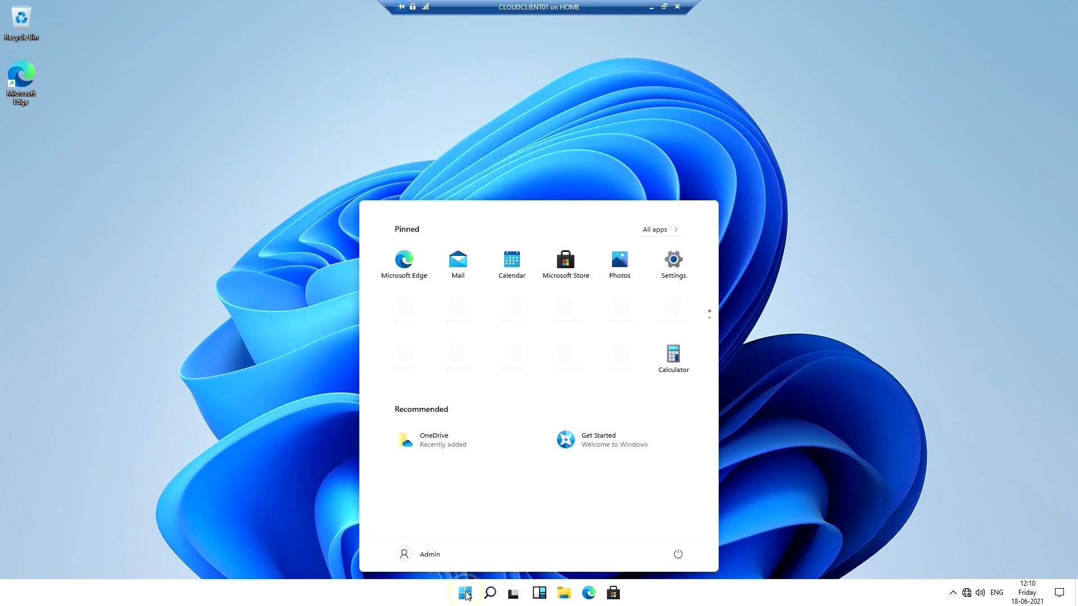
click(678, 555)
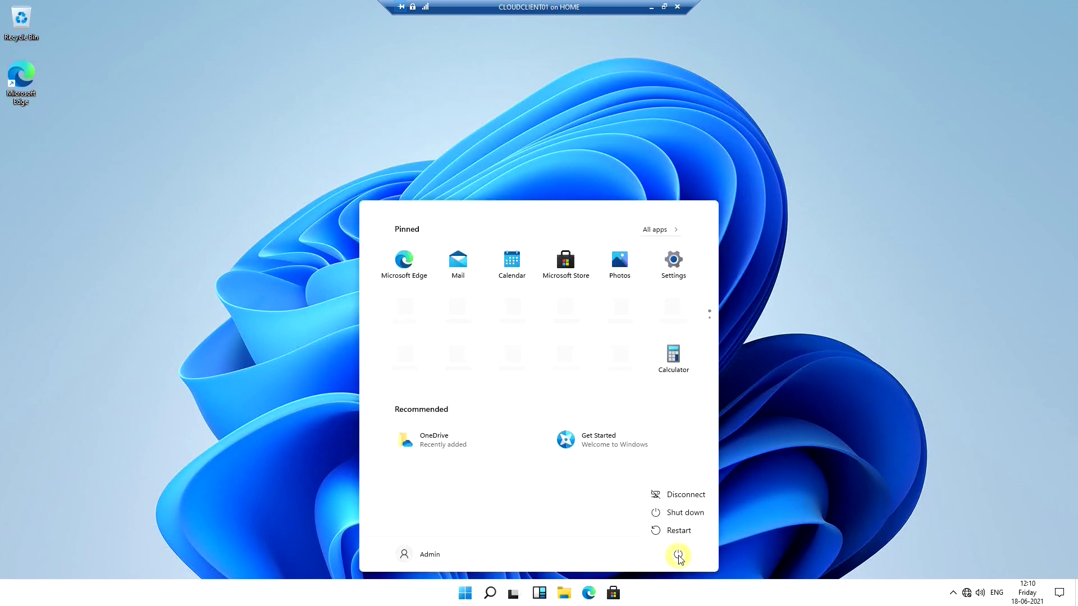
click(684, 514)
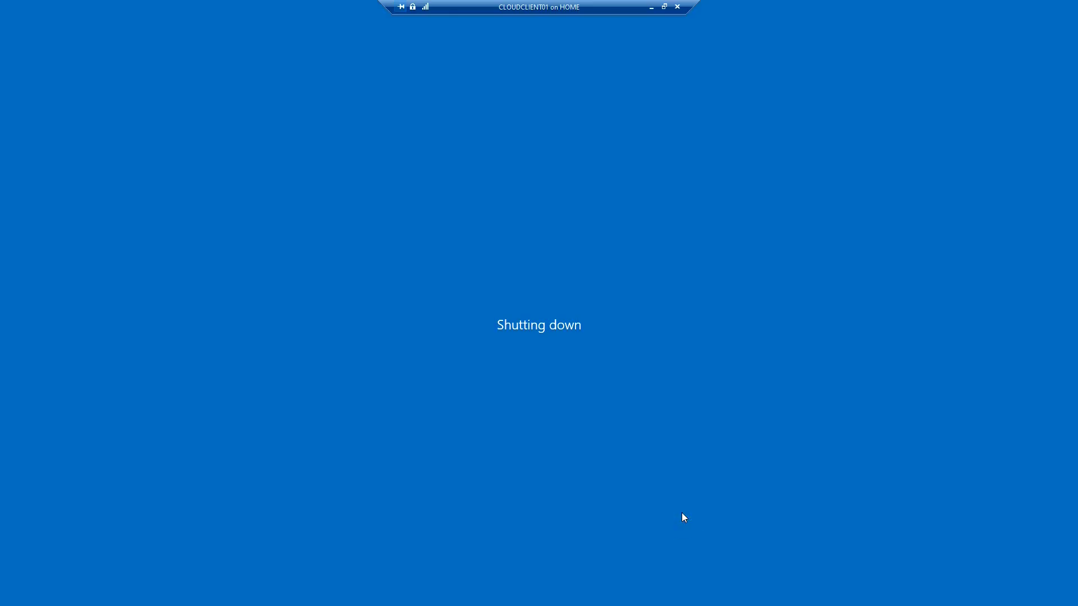